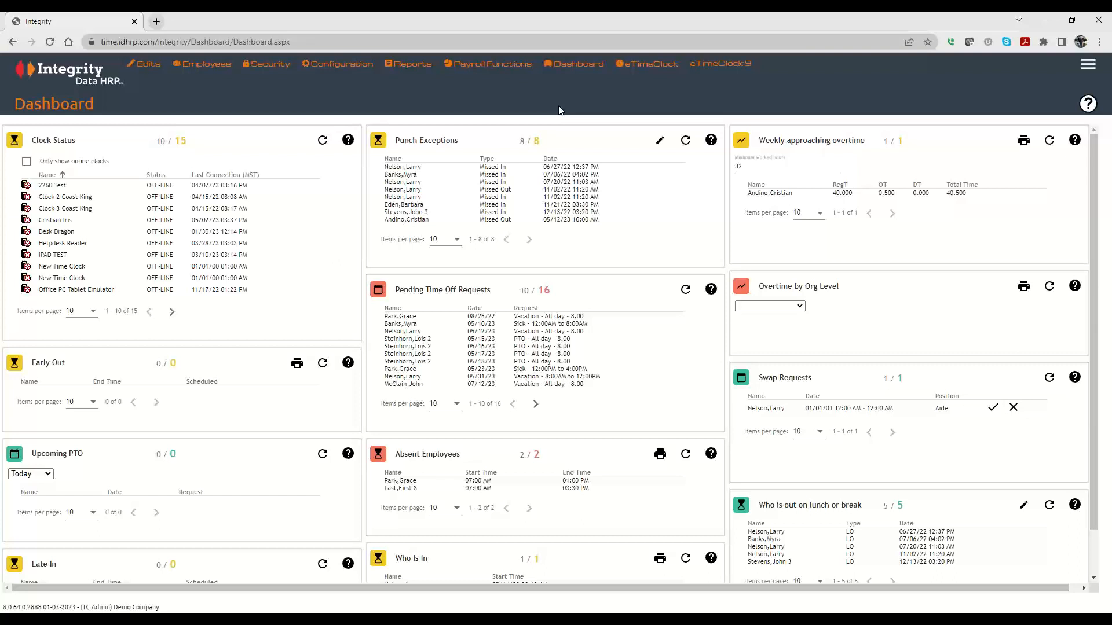
Open the holiday list in the rule setup configuration.
{"action": "left_click", "coordinate": [348, 71]}
{"action": "mouse_move", "coordinate": [339, 93]}
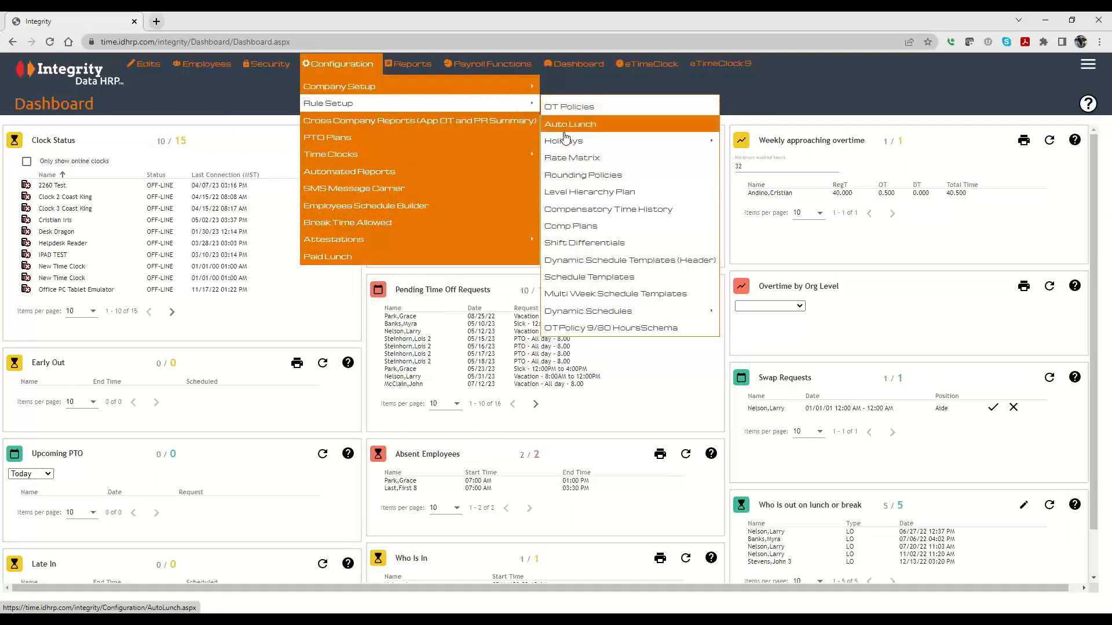
{"action": "mouse_move", "coordinate": [566, 141]}
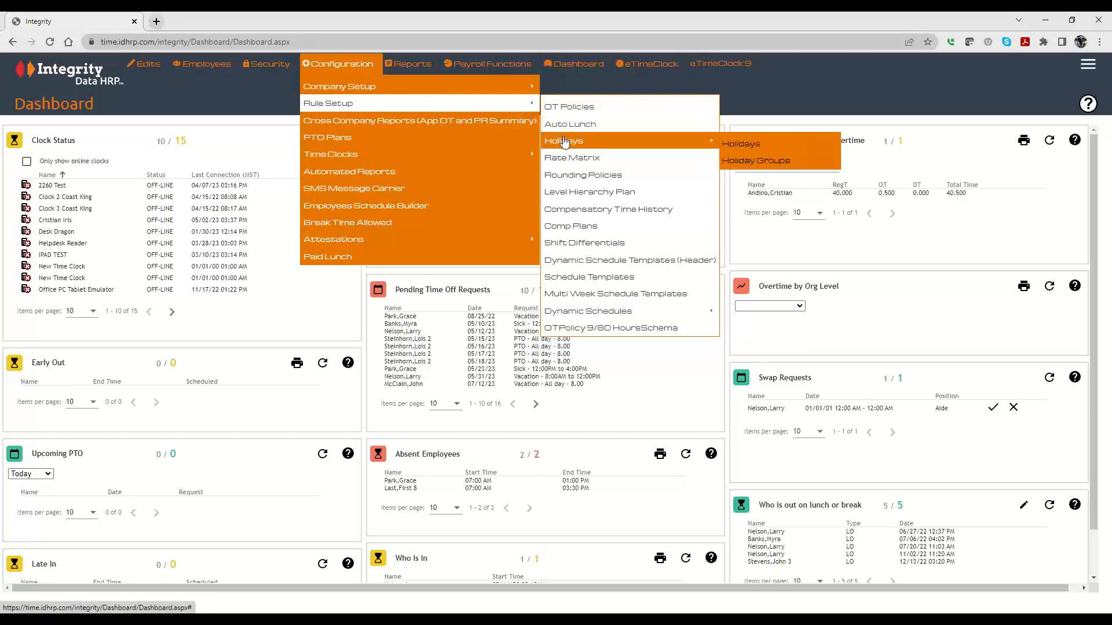
{"action": "left_click", "coordinate": [744, 149]}
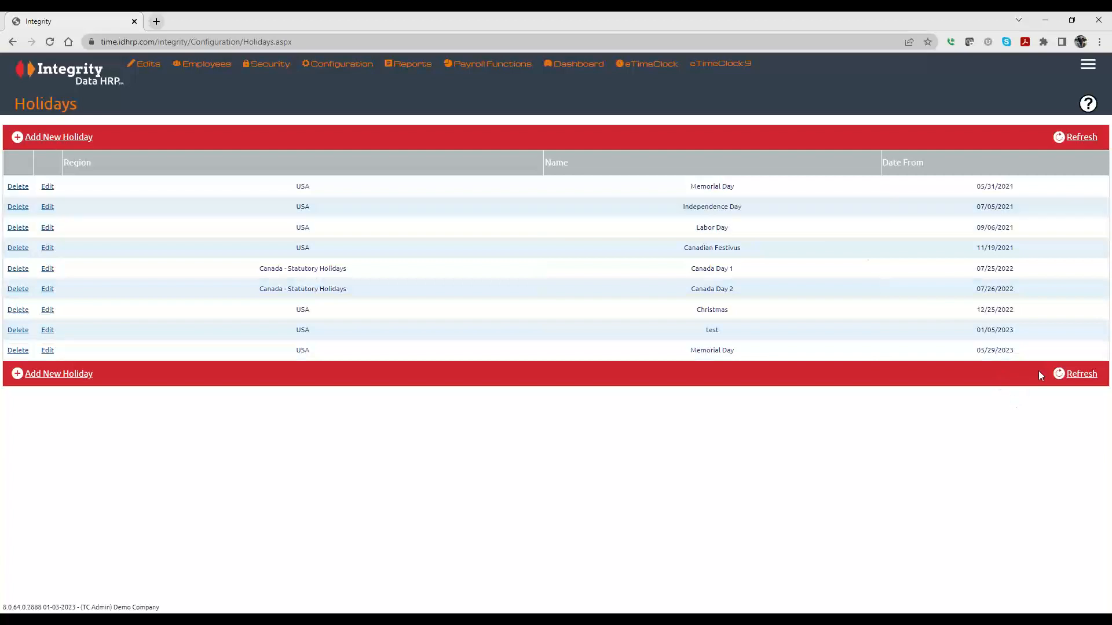
Start a new holiday record with USA as its region.
{"action": "left_click", "coordinate": [67, 139]}
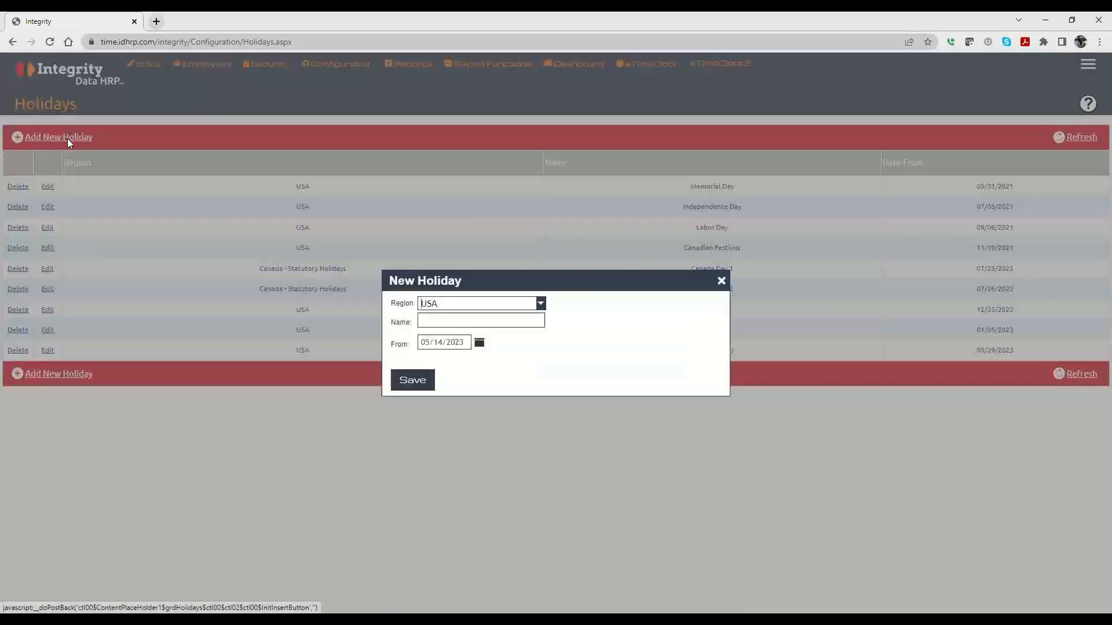
{"action": "left_click", "coordinate": [429, 322]}
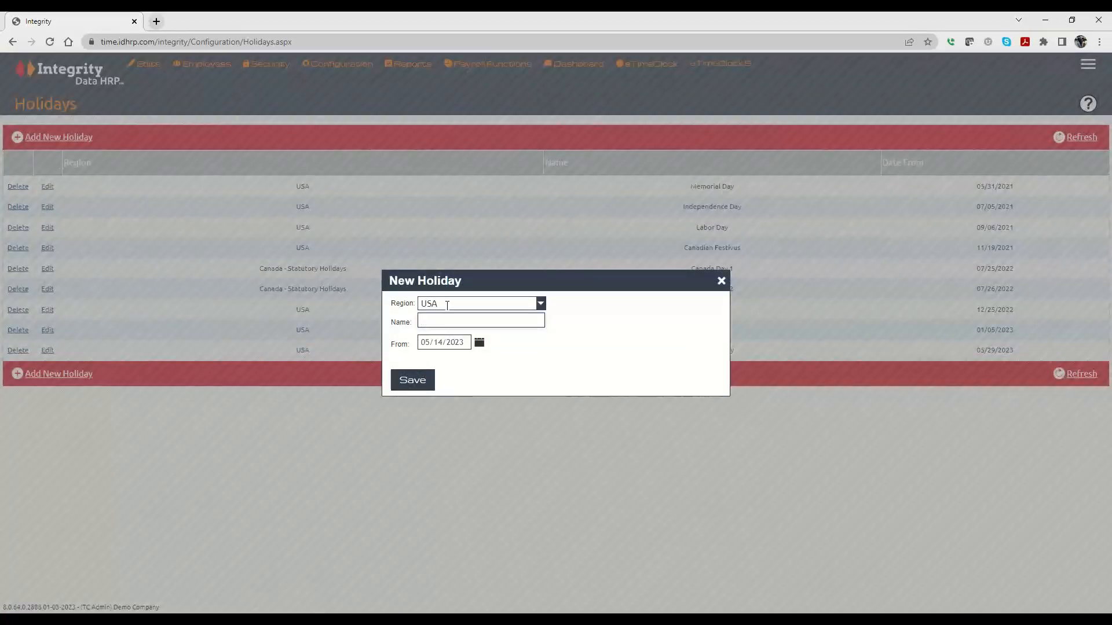
{"action": "left_click", "coordinate": [447, 305]}
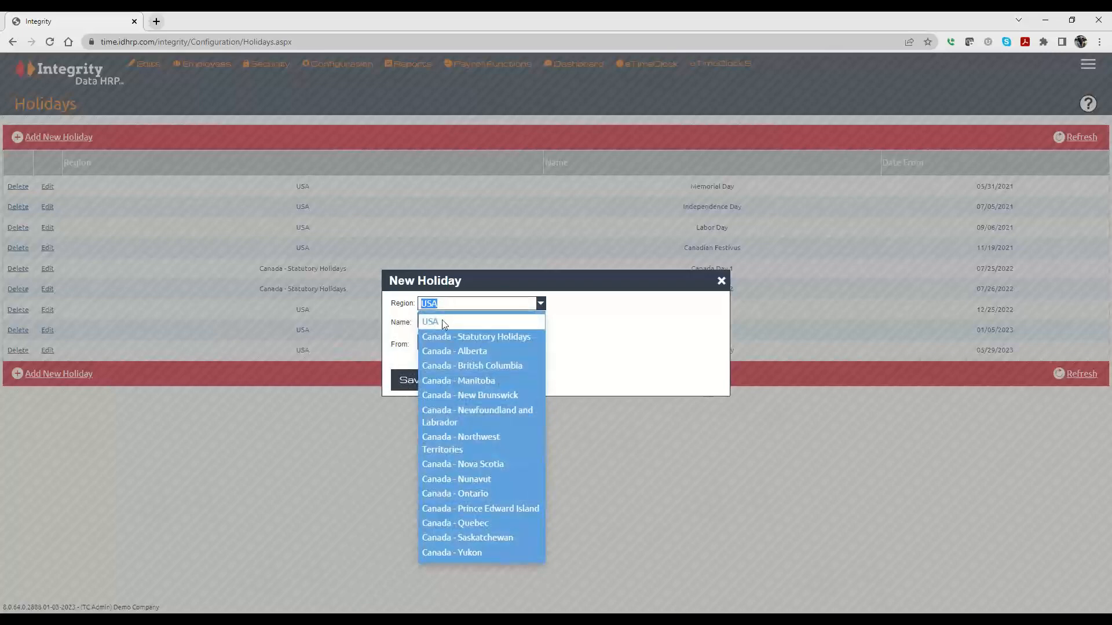
{"action": "left_click", "coordinate": [444, 323]}
{"action": "left_click", "coordinate": [464, 319]}
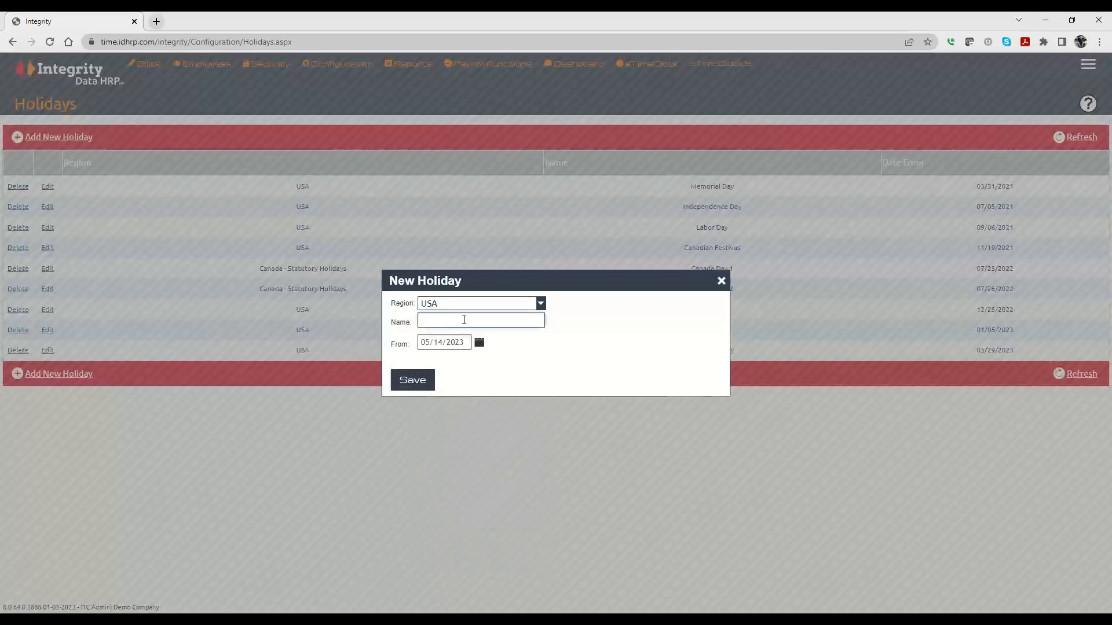
Name the new holiday Independence Day, correcting the misspelled letters.
{"action": "type", "text": "Imdepen"}
{"action": "key", "text": "BackSpace"}
{"action": "key", "text": "BackSpace"}
{"action": "key", "text": "BackSpace"}
{"action": "key", "text": "BackSpace"}
{"action": "key", "text": "BackSpace"}
{"action": "type", "text": "mdependace"}
{"action": "key", "text": "BackSpace"}
{"action": "key", "text": "BackSpace"}
{"action": "type", "text": "ence"}
{"action": "left_click", "coordinate": [429, 320]}
{"action": "key", "text": "BackSpace"}
{"action": "type", "text": "n"}
{"action": "left_click", "coordinate": [495, 326]}
{"action": "type", "text": "D"}
Set the holiday's date to 07/04/2023 and save the record.
{"action": "left_click", "coordinate": [439, 346]}
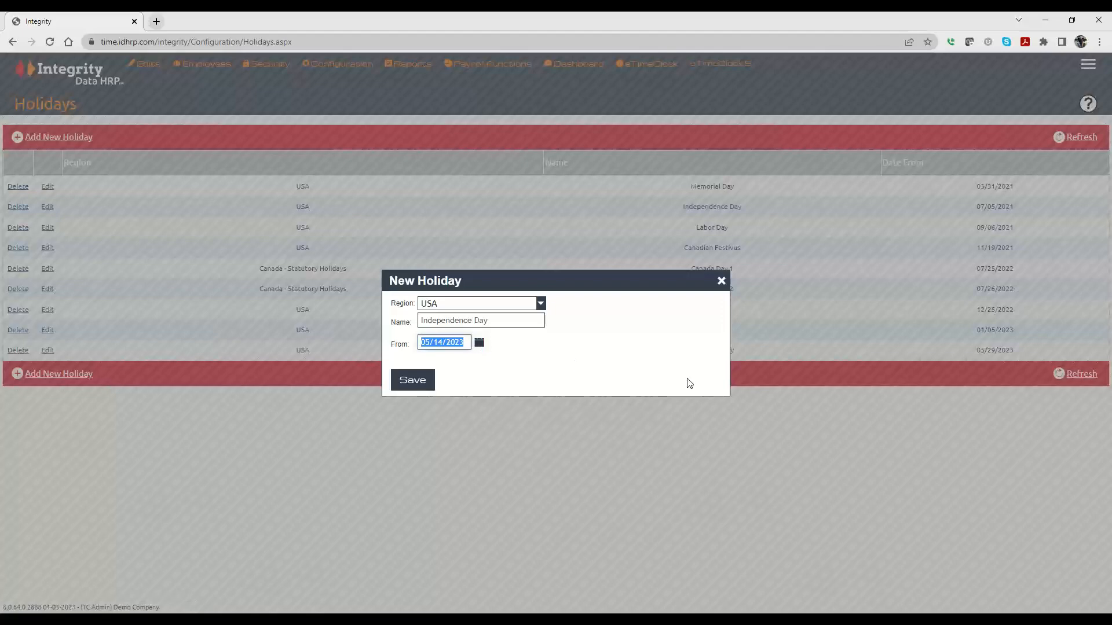
{"action": "type", "text": "07/04/2023"}
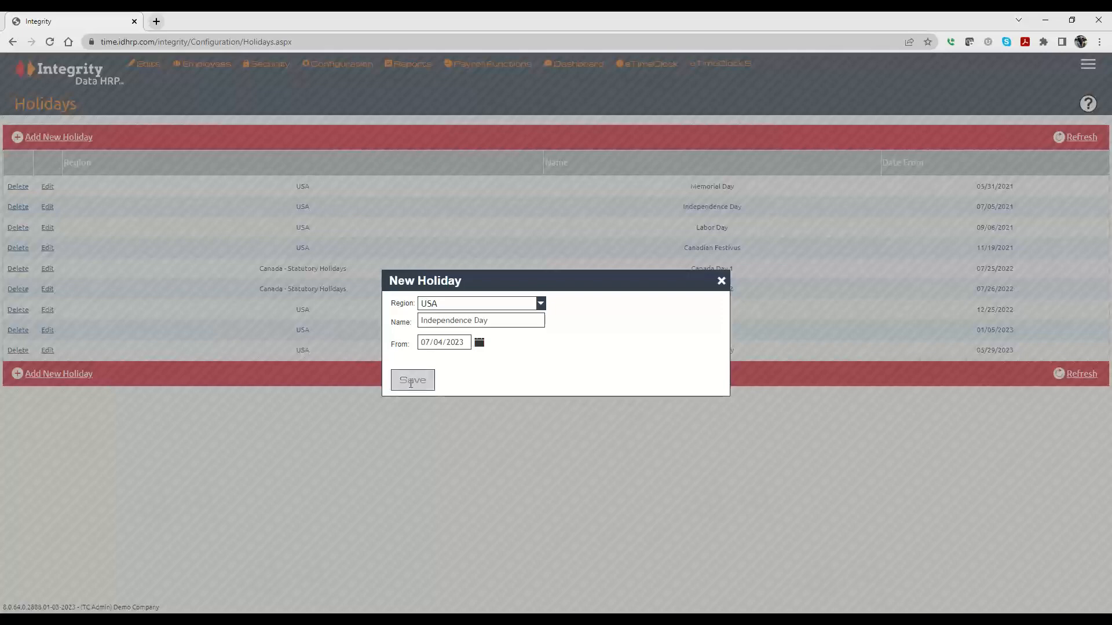
{"action": "left_click", "coordinate": [413, 382]}
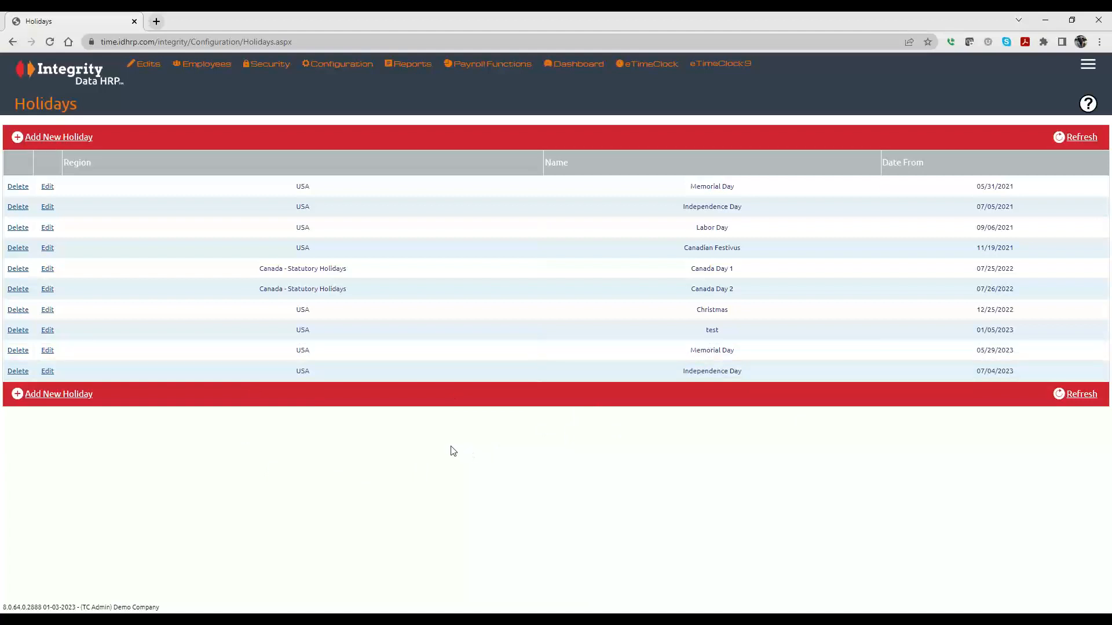
Open the list of holiday groups in the rule setup configuration.
{"action": "left_click", "coordinate": [329, 68]}
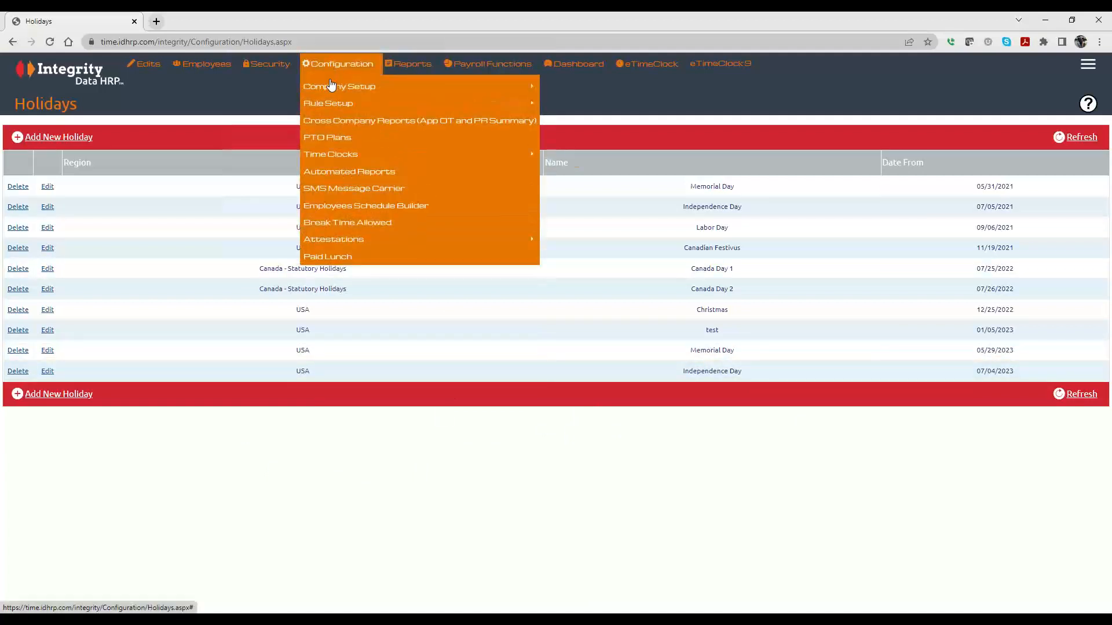
{"action": "mouse_move", "coordinate": [335, 103]}
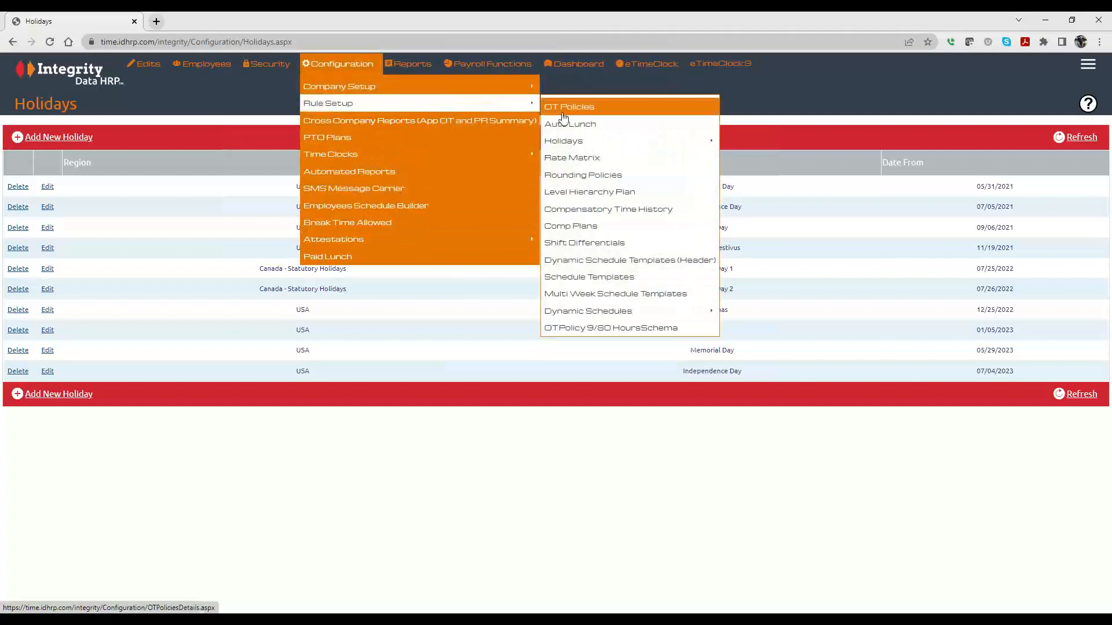
{"action": "mouse_move", "coordinate": [695, 142]}
{"action": "left_click", "coordinate": [744, 168]}
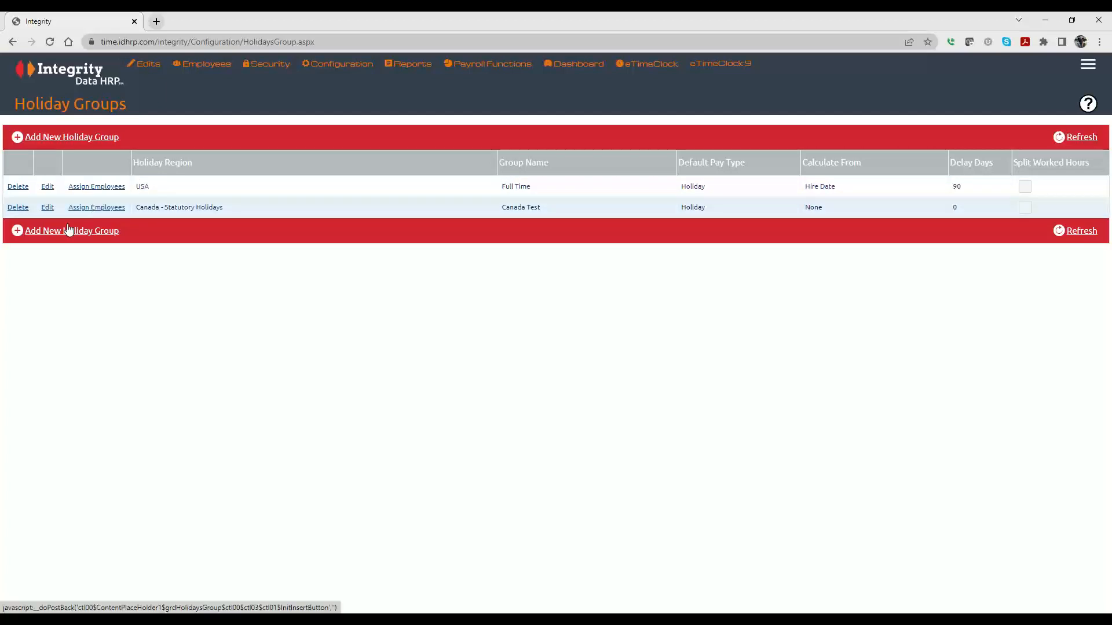
Start a new holiday group named Part Time, calculated from Hire Date with 90 delay days.
{"action": "left_click", "coordinate": [74, 137]}
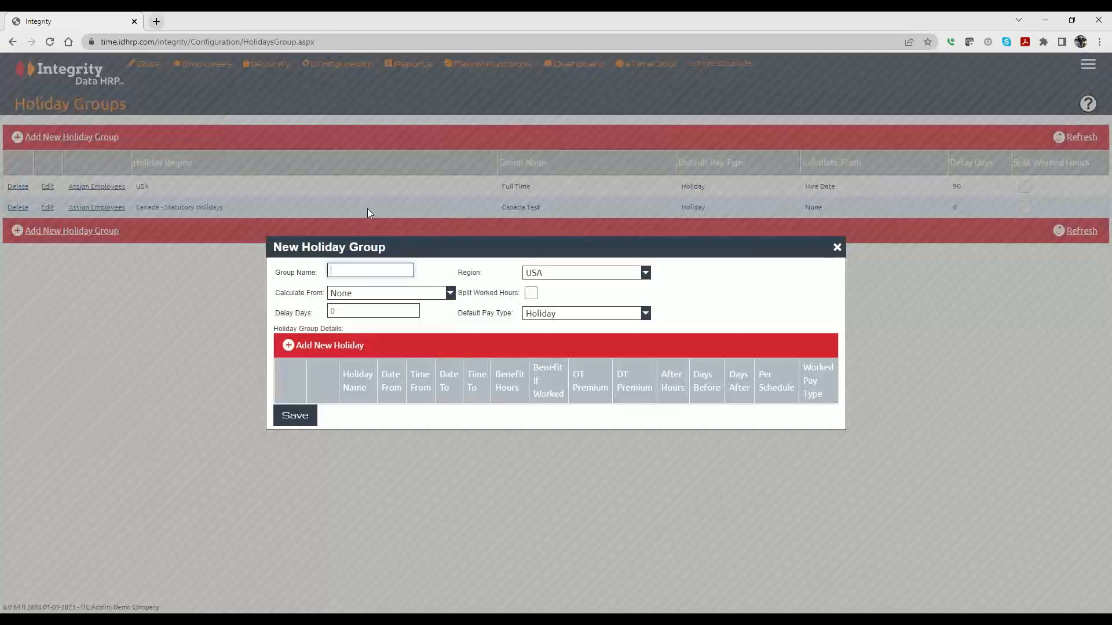
{"action": "type", "text": "Part "}
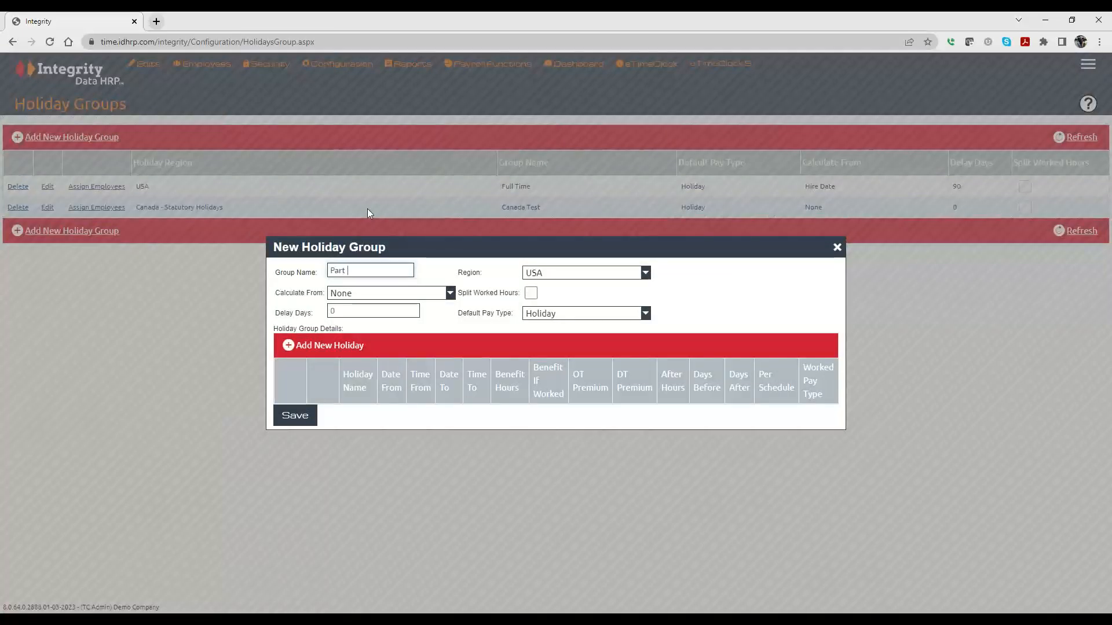
{"action": "type", "text": "Time"}
{"action": "left_click", "coordinate": [345, 291]}
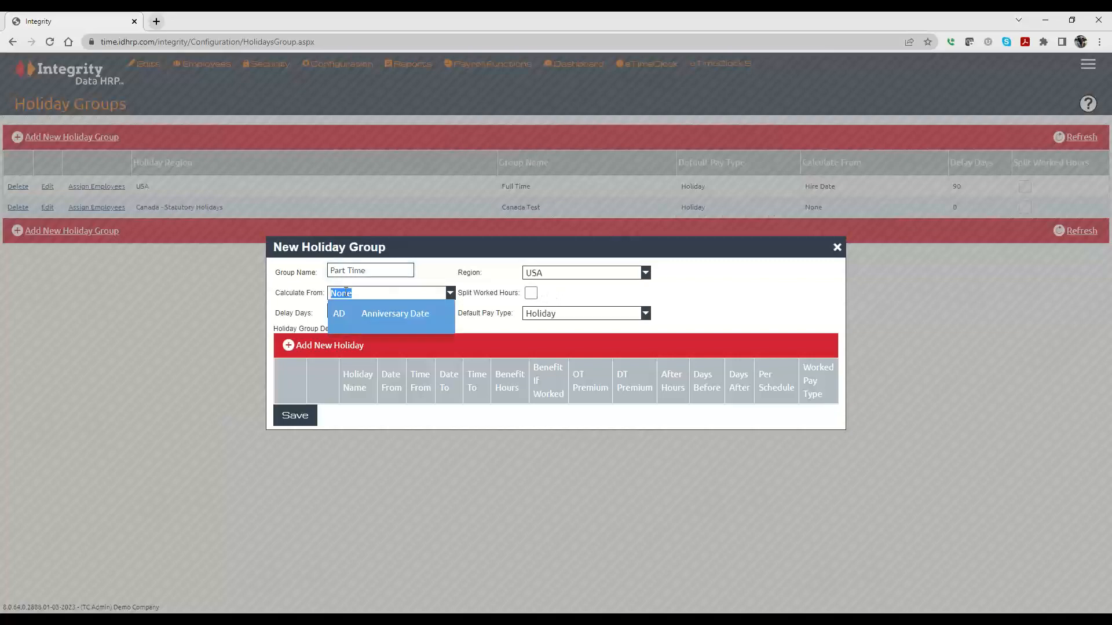
{"action": "left_click", "coordinate": [370, 355]}
{"action": "left_click", "coordinate": [353, 312]}
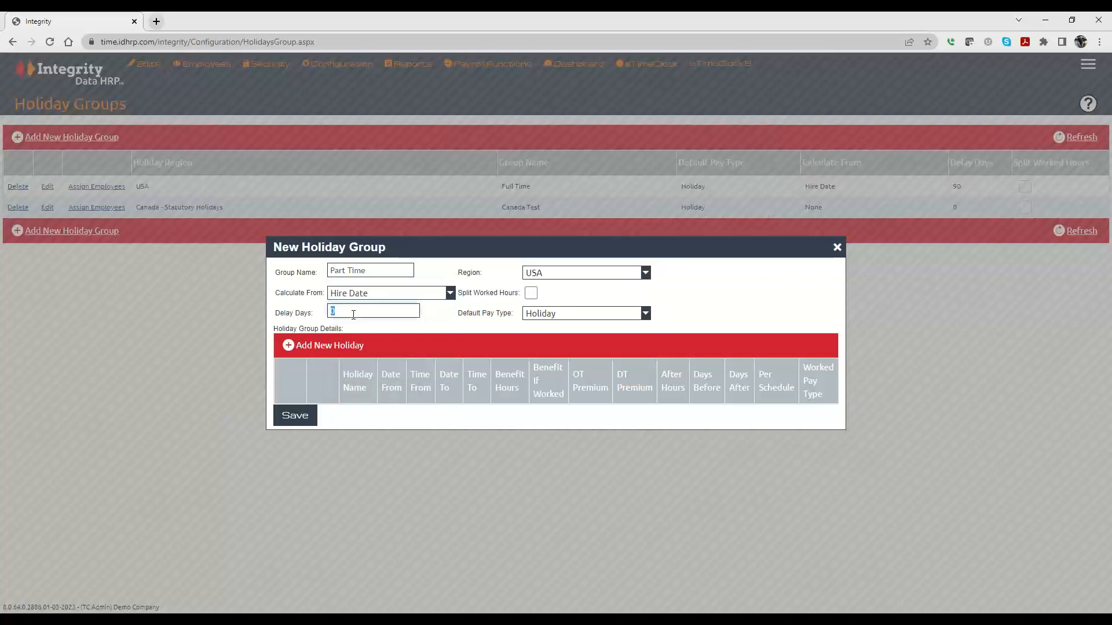
{"action": "type", "text": "90"}
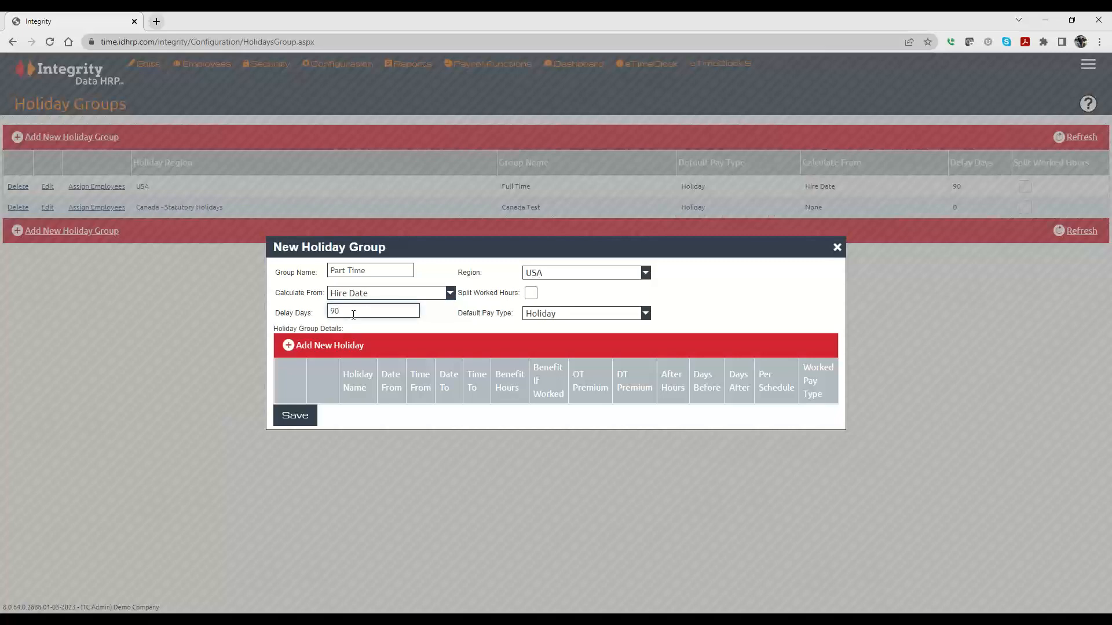
Start a new holiday detail in the Part Time group for Memorial Day - 05/29/2023.
{"action": "left_click", "coordinate": [323, 348]}
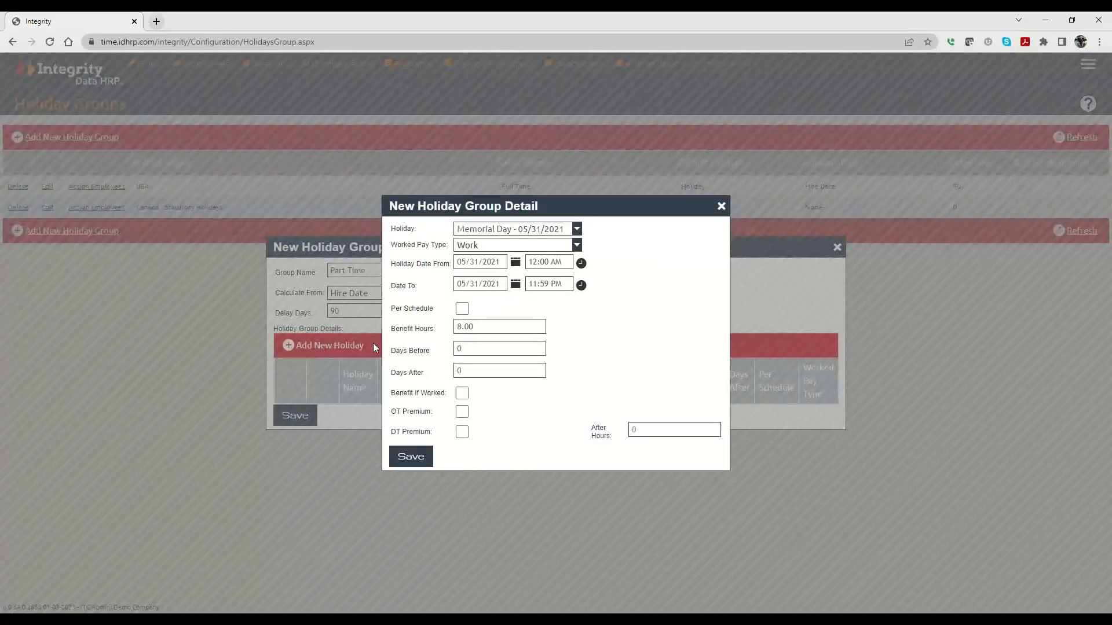
{"action": "left_click", "coordinate": [559, 230]}
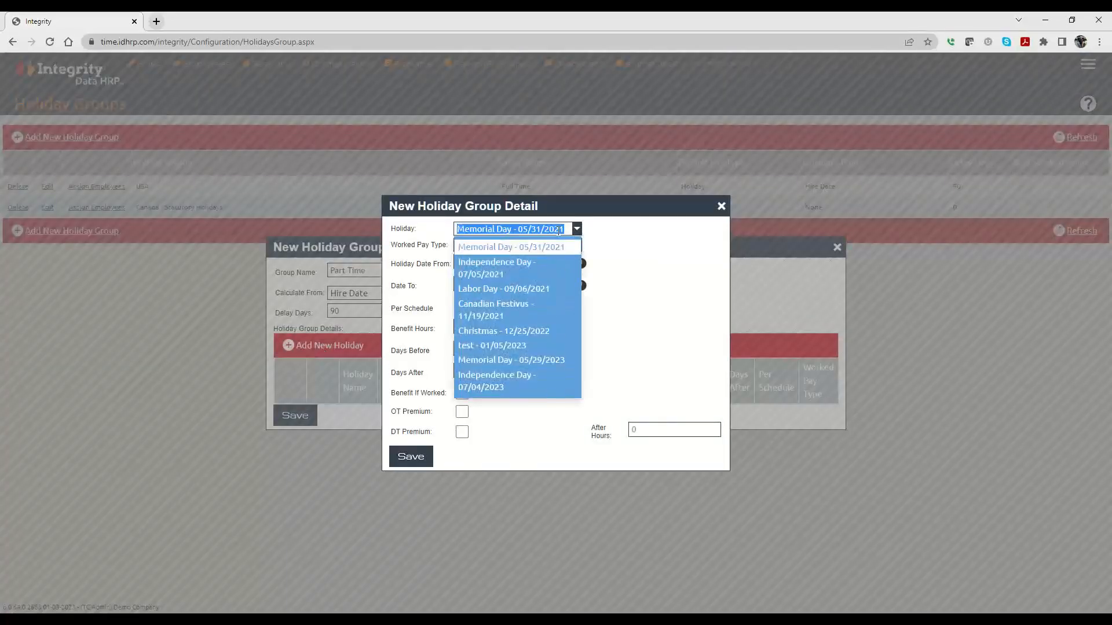
{"action": "left_click", "coordinate": [499, 360]}
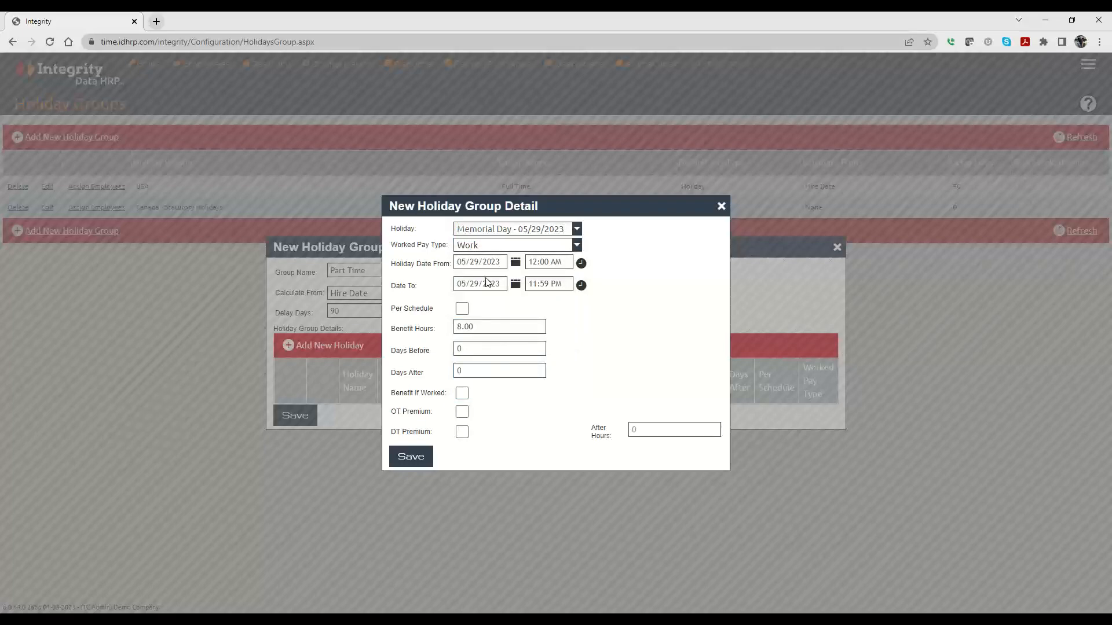
Set the Memorial Day detail's benefit hours to 6, leaving Per Schedule off after trying the option.
{"action": "left_click_drag", "start_coordinate": [396, 308], "coordinate": [431, 309]}
{"action": "left_click", "coordinate": [459, 310]}
{"action": "left_click", "coordinate": [461, 328]}
{"action": "double_click", "coordinate": [472, 328]}
{"action": "left_click", "coordinate": [461, 309]}
{"action": "left_click", "coordinate": [462, 309]}
{"action": "left_click", "coordinate": [463, 312]}
{"action": "left_click", "coordinate": [484, 328]}
Set the Memorial Day detail's Days Before to 1 and Days After to 2.
{"action": "left_click", "coordinate": [481, 346]}
{"action": "type", "text": "1"}
{"action": "left_click", "coordinate": [470, 369]}
{"action": "type", "text": "2"}
{"action": "left_click", "coordinate": [461, 326]}
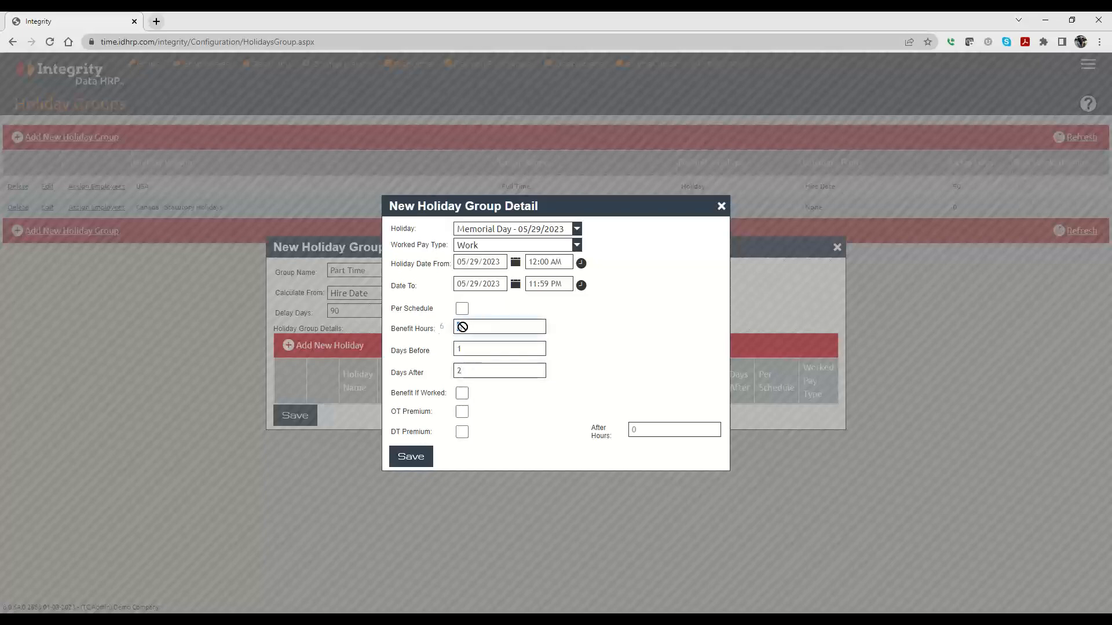
Enable OT Premium and DT Premium with After Hours of 3, leave Benefit If Worked off, and save the detail and the group.
{"action": "left_click", "coordinate": [462, 395]}
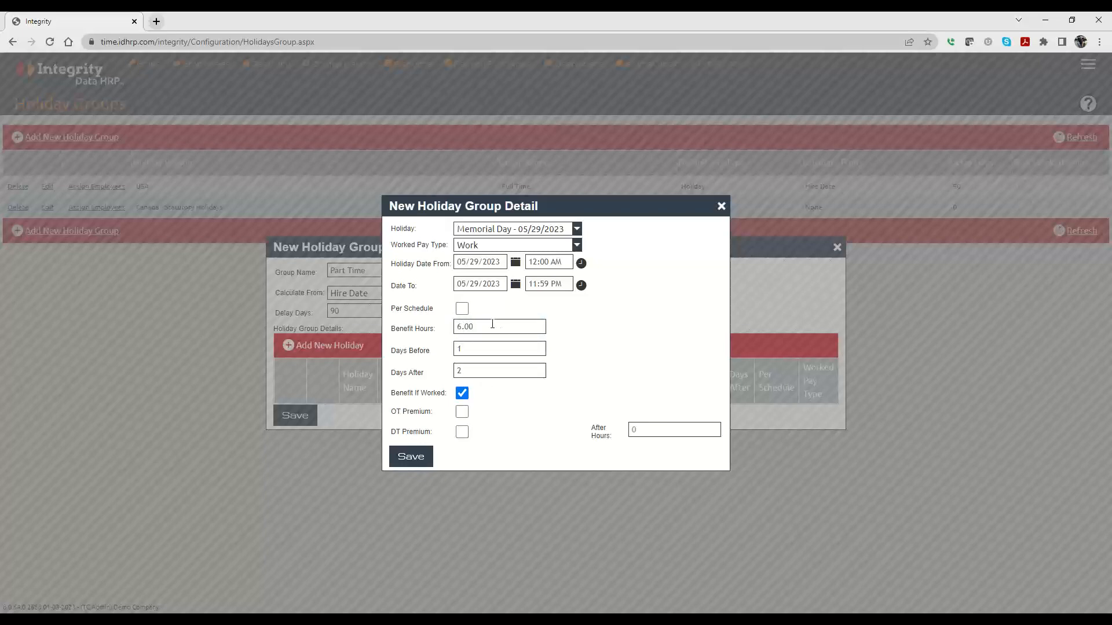
{"action": "left_click", "coordinate": [462, 394]}
{"action": "left_click", "coordinate": [461, 432]}
{"action": "left_click", "coordinate": [463, 412]}
{"action": "double_click", "coordinate": [648, 432]}
{"action": "type", "text": "3"}
{"action": "left_click", "coordinate": [415, 458]}
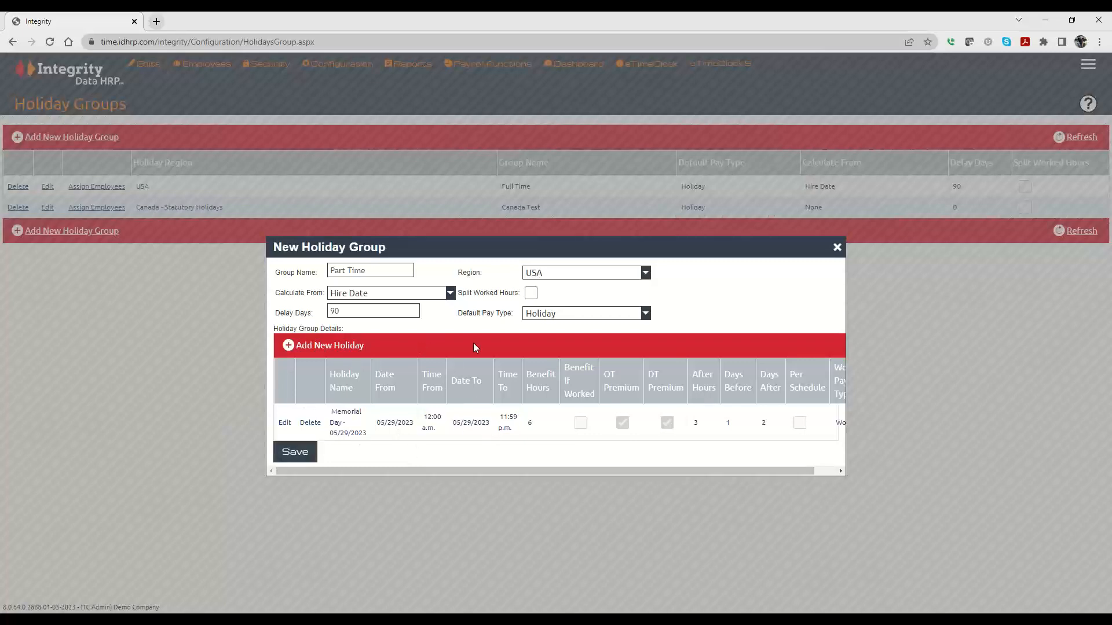
{"action": "left_click", "coordinate": [296, 447]}
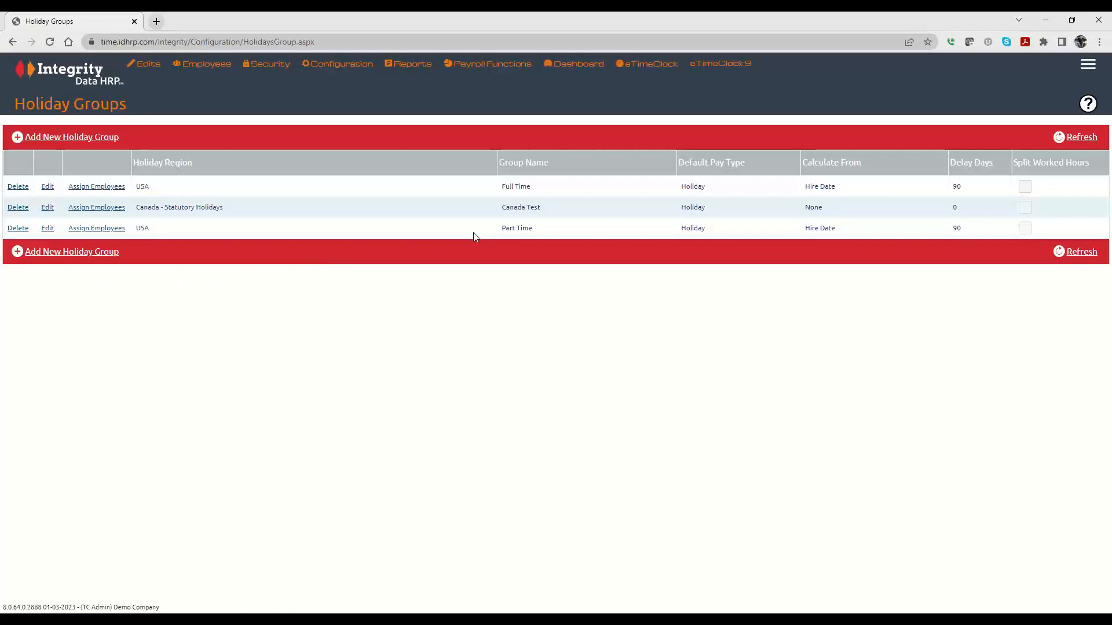
Select three employees for assignment to the Part Time holiday group, and close the assignment without confirming it.
{"action": "left_click", "coordinate": [92, 231]}
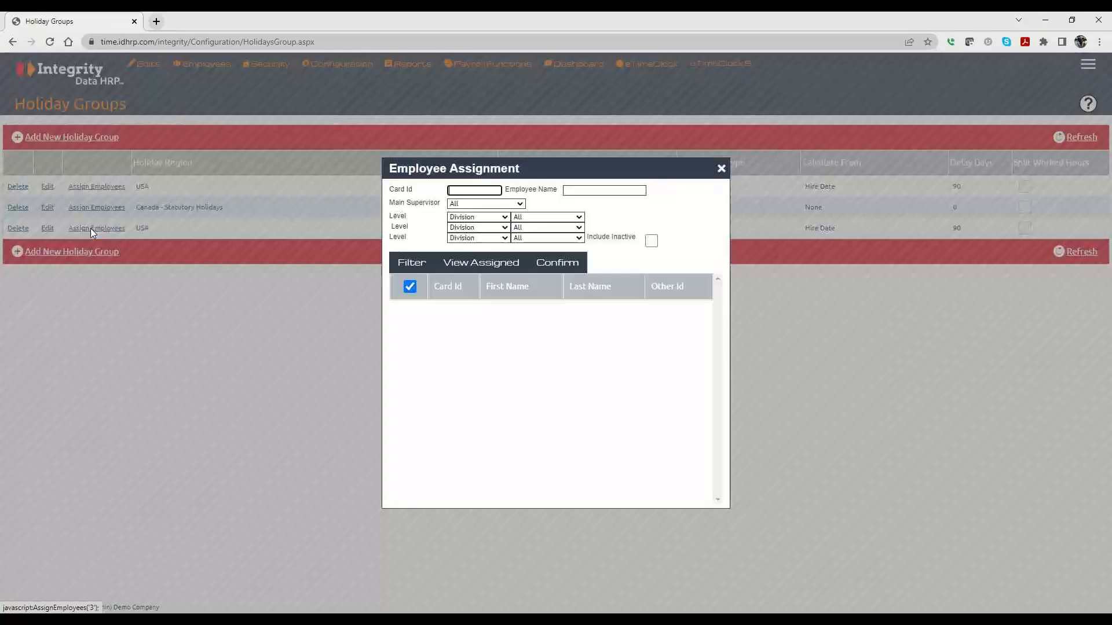
{"action": "left_click", "coordinate": [408, 262]}
{"action": "scroll", "coordinate": [440, 371], "scroll_direction": "down", "scroll_amount": 5}
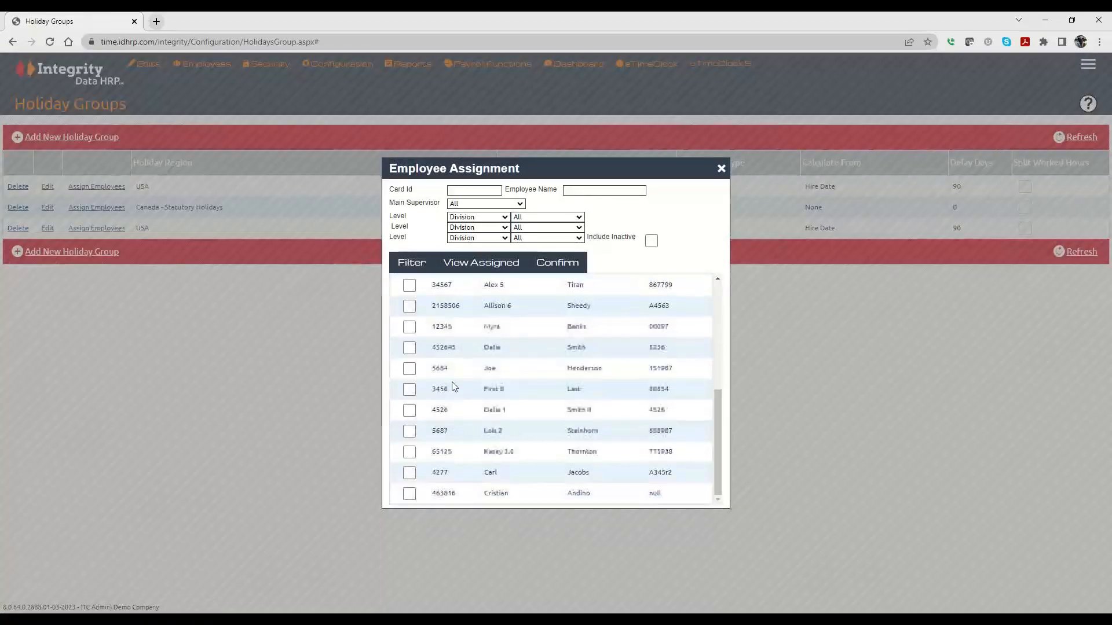
{"action": "left_click", "coordinate": [410, 410]}
{"action": "left_click", "coordinate": [410, 430]}
{"action": "left_click", "coordinate": [410, 452]}
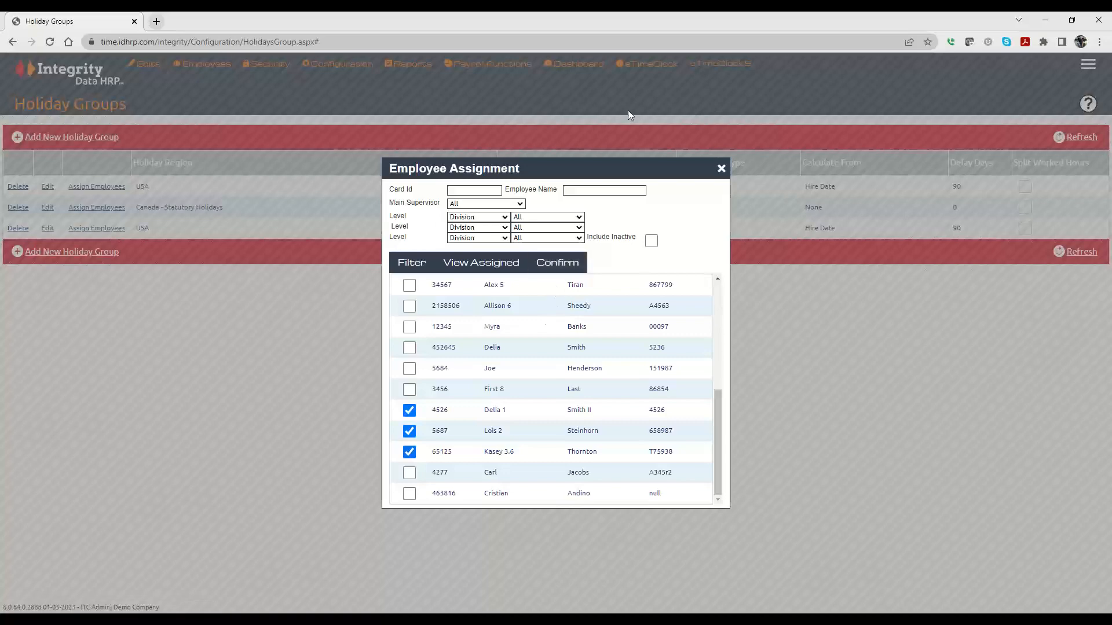
{"action": "left_click", "coordinate": [721, 168]}
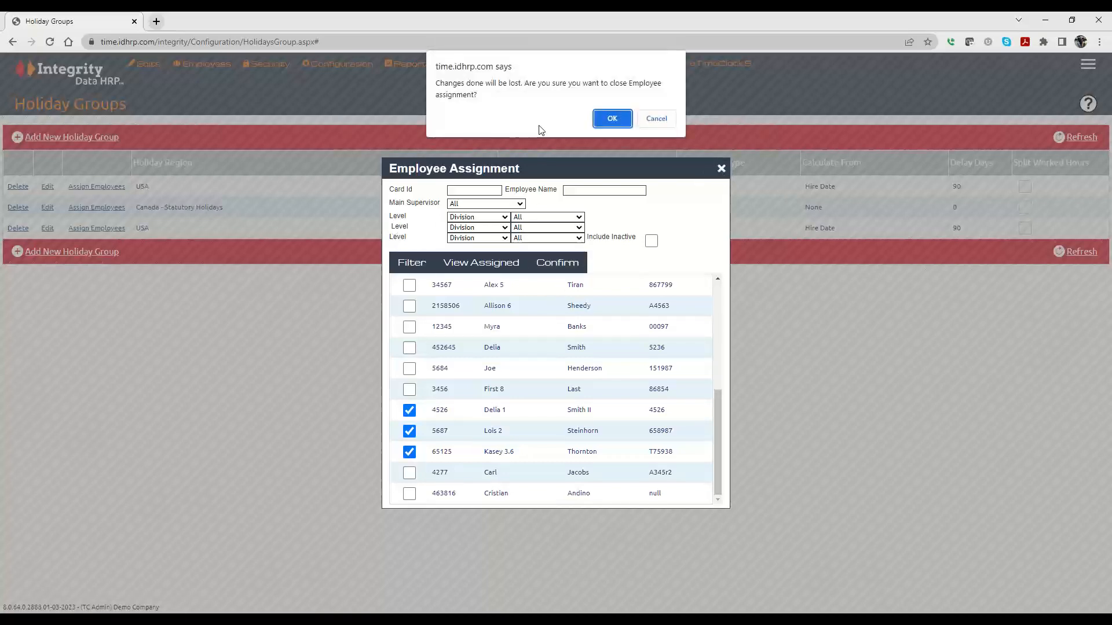
{"action": "left_click", "coordinate": [597, 119]}
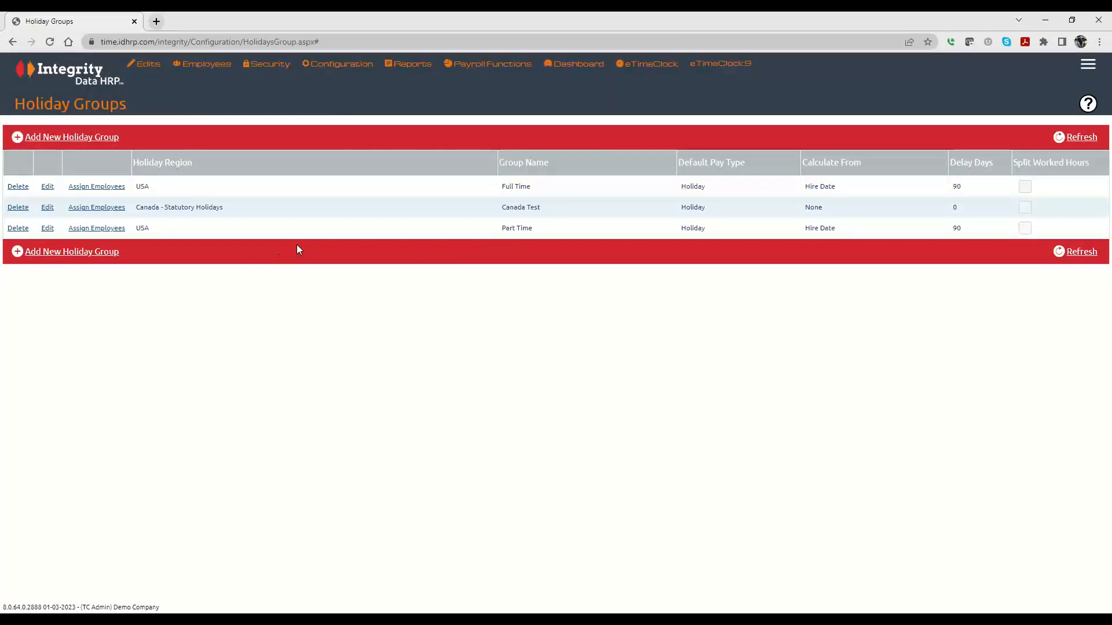
{"action": "mouse_move", "coordinate": [351, 69]}
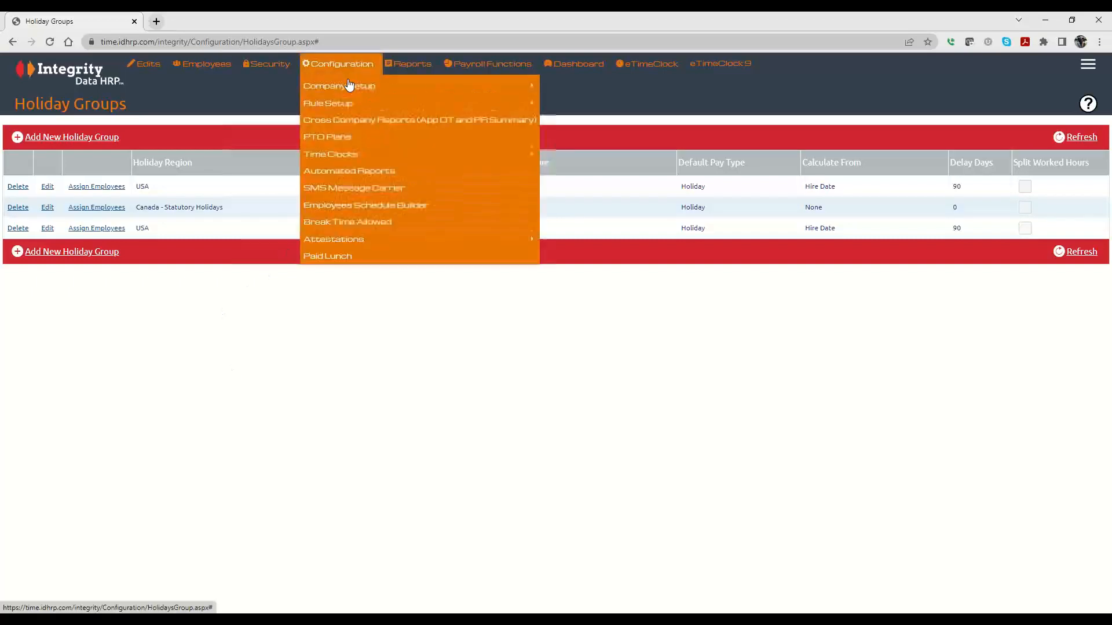
{"action": "mouse_move", "coordinate": [332, 108]}
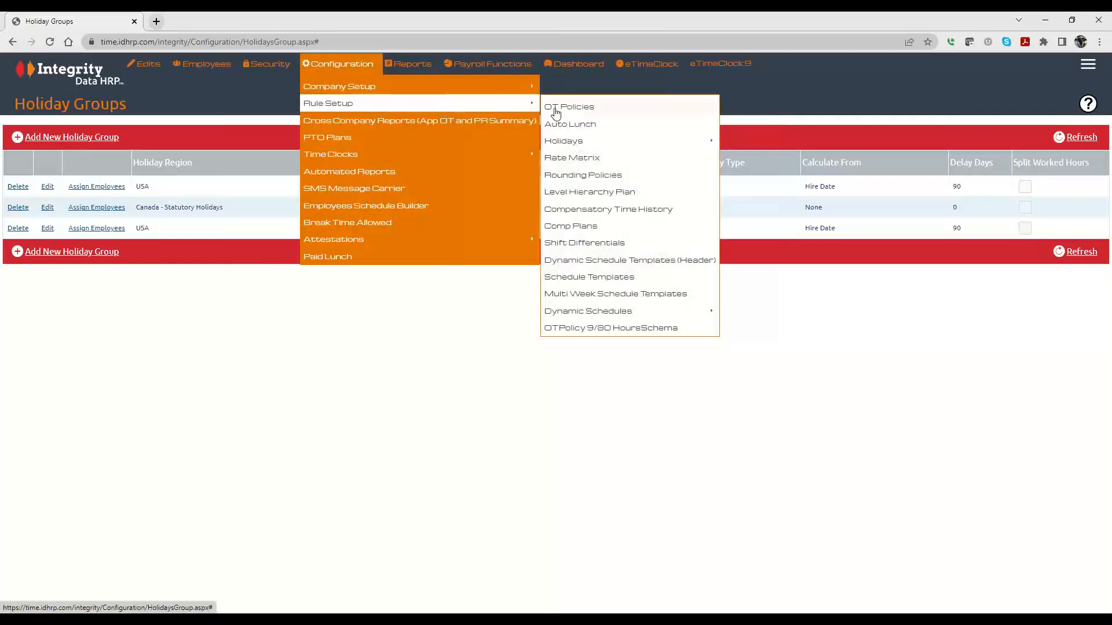
{"action": "mouse_move", "coordinate": [555, 143]}
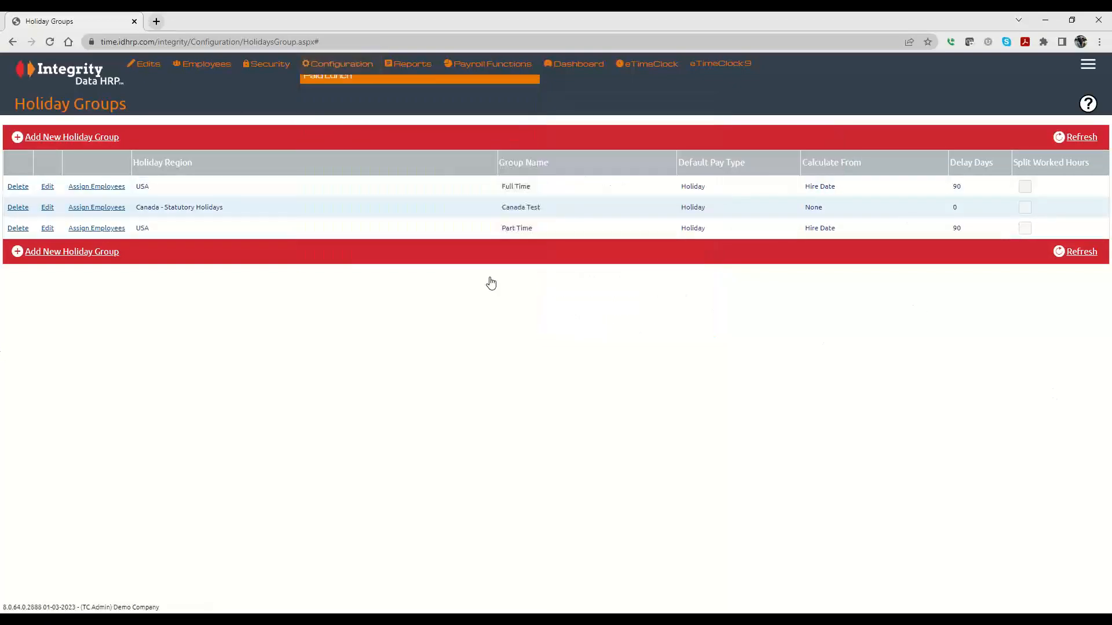
{"action": "mouse_move", "coordinate": [454, 104]}
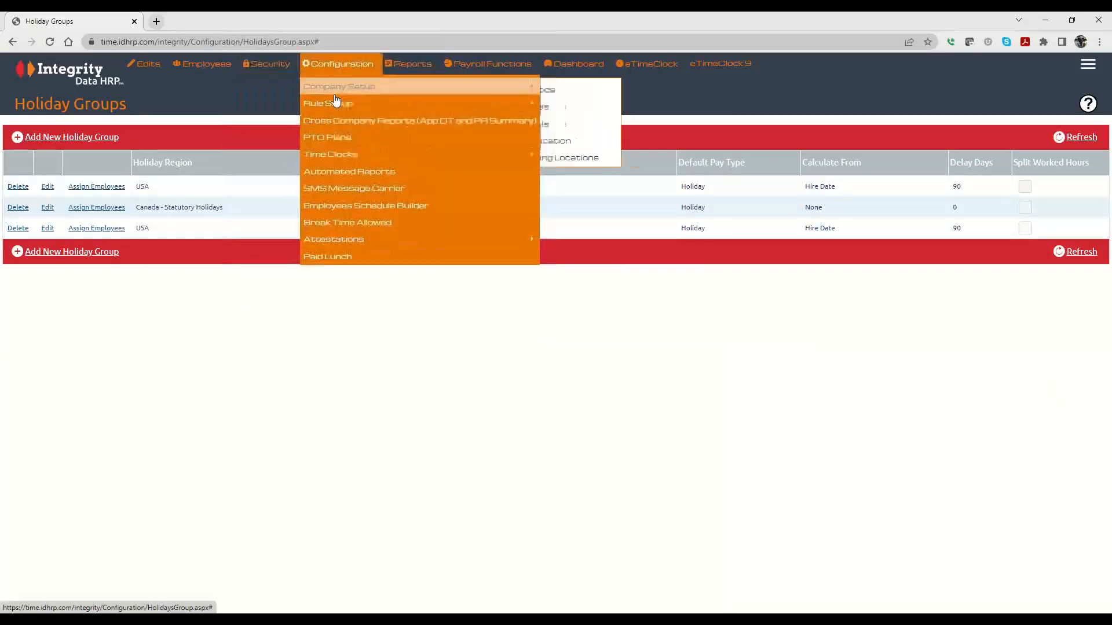
{"action": "mouse_move", "coordinate": [605, 143]}
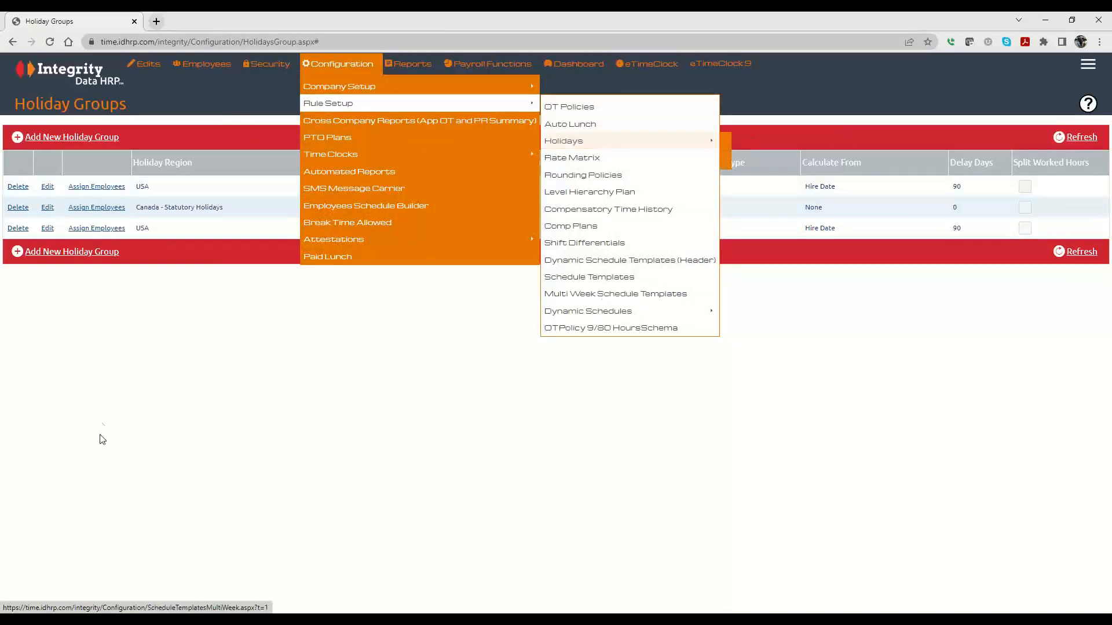
In the Full Time holiday group, set the Memorial Day detail's holiday to Memorial Day - 05/29/2023 and save the detail.
{"action": "left_click", "coordinate": [48, 191]}
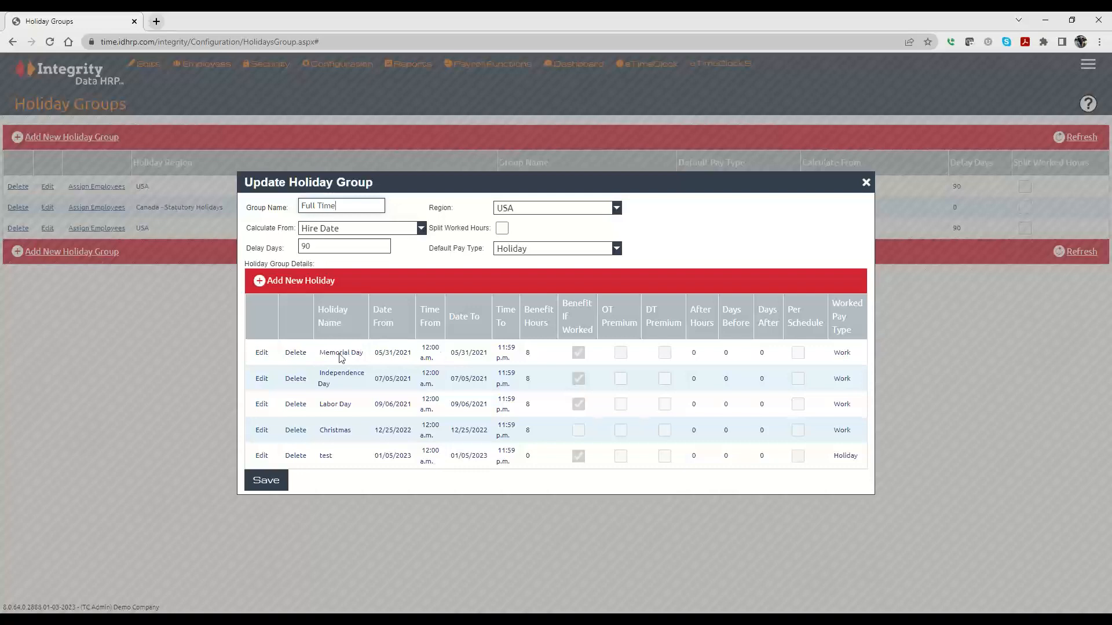
{"action": "left_click", "coordinate": [262, 358]}
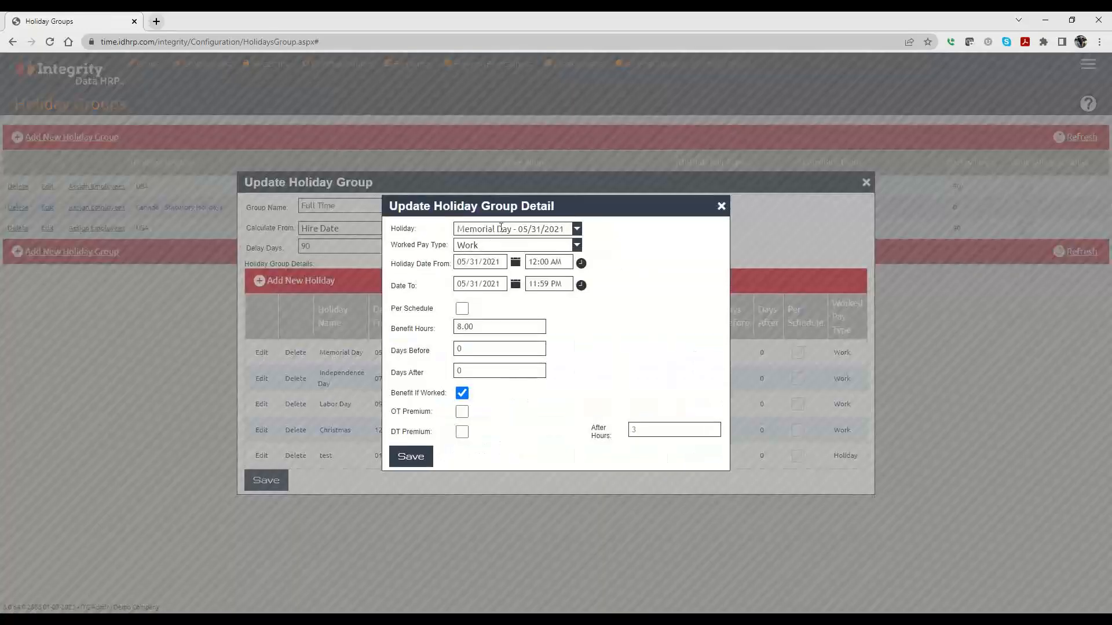
{"action": "left_click", "coordinate": [501, 228]}
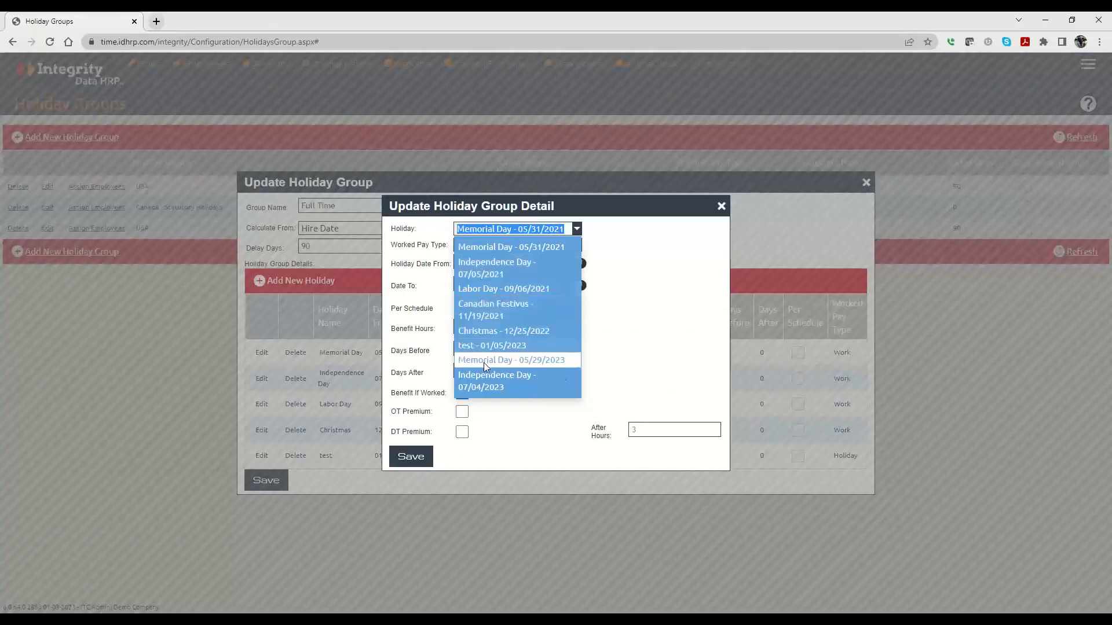
{"action": "left_click", "coordinate": [530, 361]}
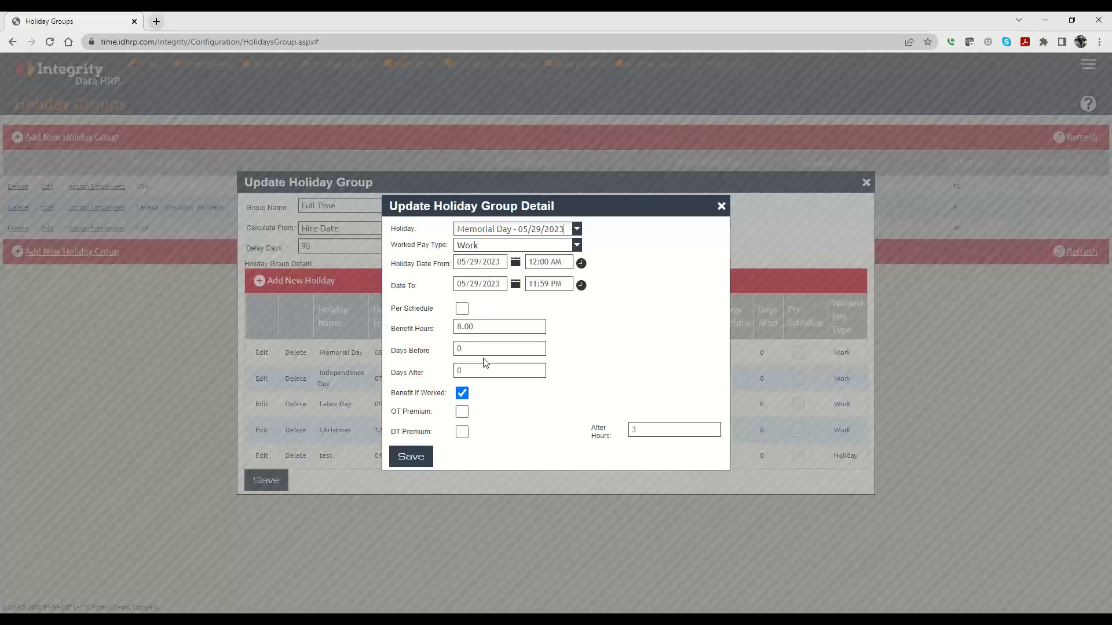
{"action": "left_click", "coordinate": [409, 457]}
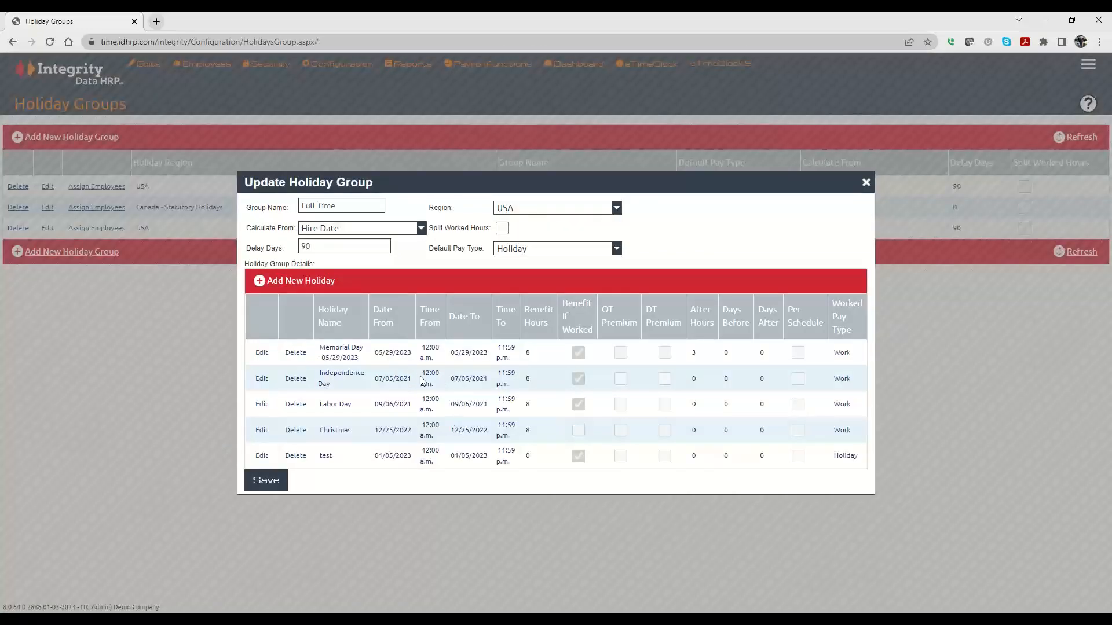
Set the Full Time group's Independence Day detail to Independence Day - 07/04/2023 and save the detail.
{"action": "left_click", "coordinate": [262, 379]}
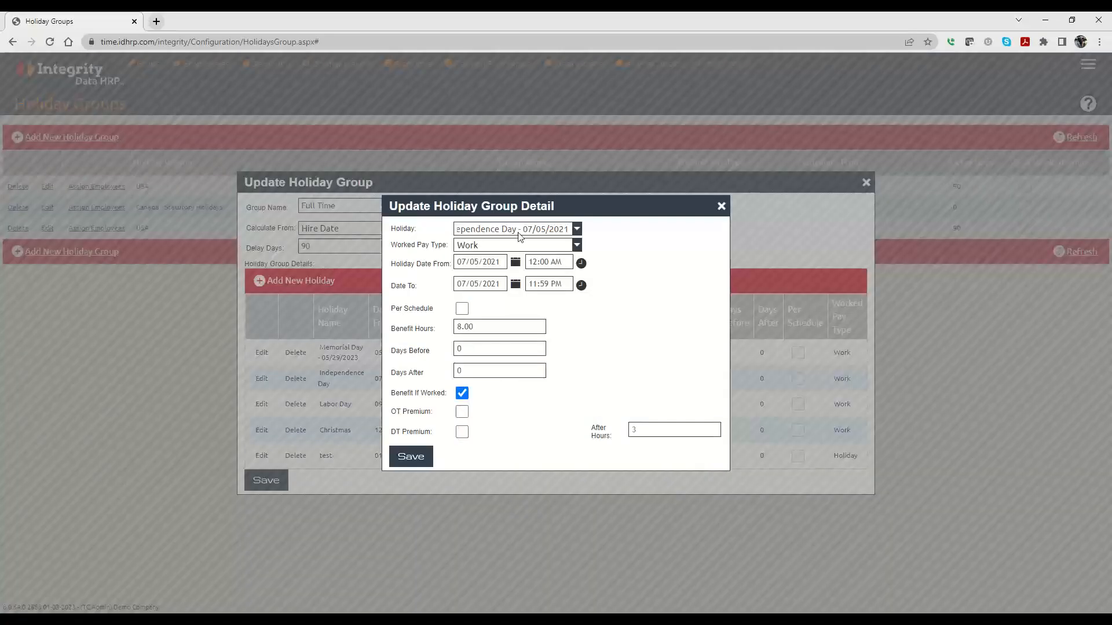
{"action": "left_click", "coordinate": [516, 229]}
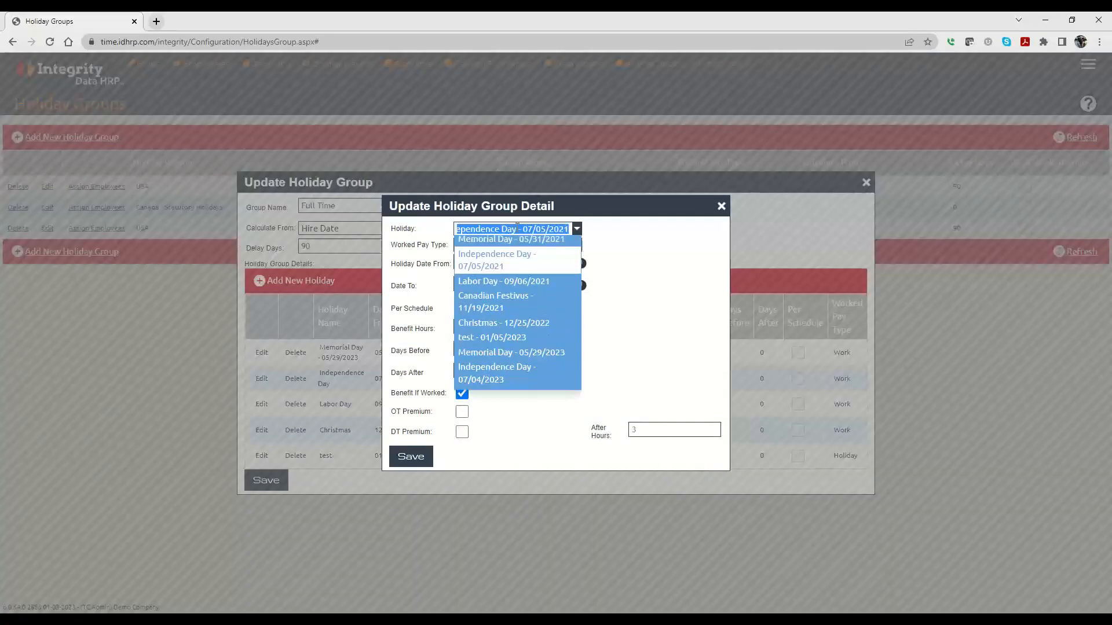
{"action": "left_click", "coordinate": [475, 383]}
{"action": "left_click", "coordinate": [410, 457]}
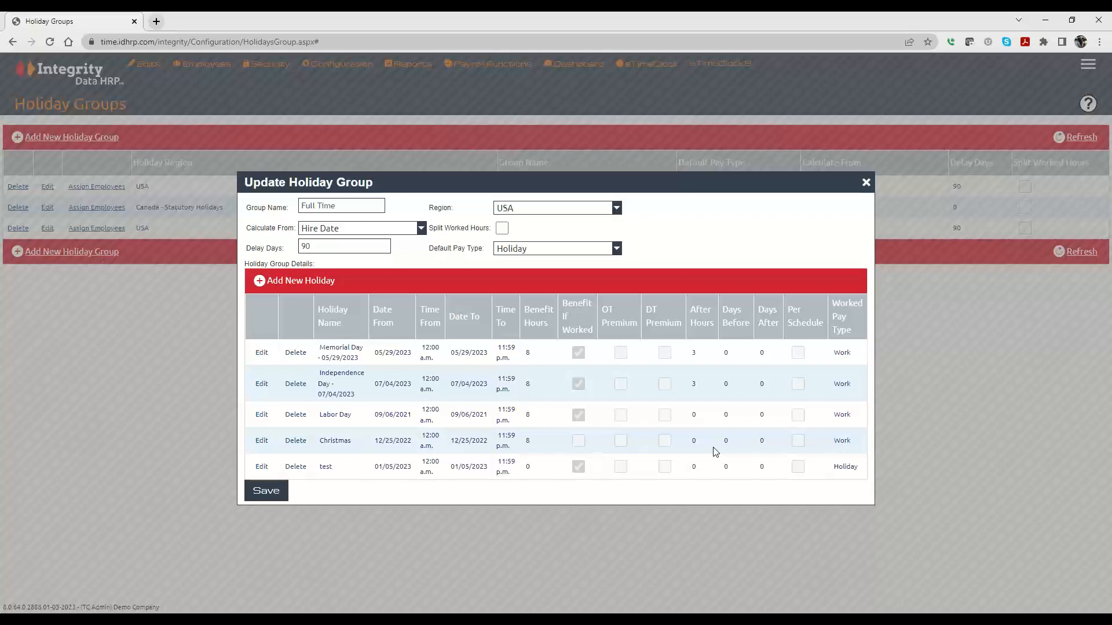
Set Days Before and Days After to 1 in the Full Time group's Independence Day 07/04/2023 detail.
{"action": "left_click", "coordinate": [261, 383]}
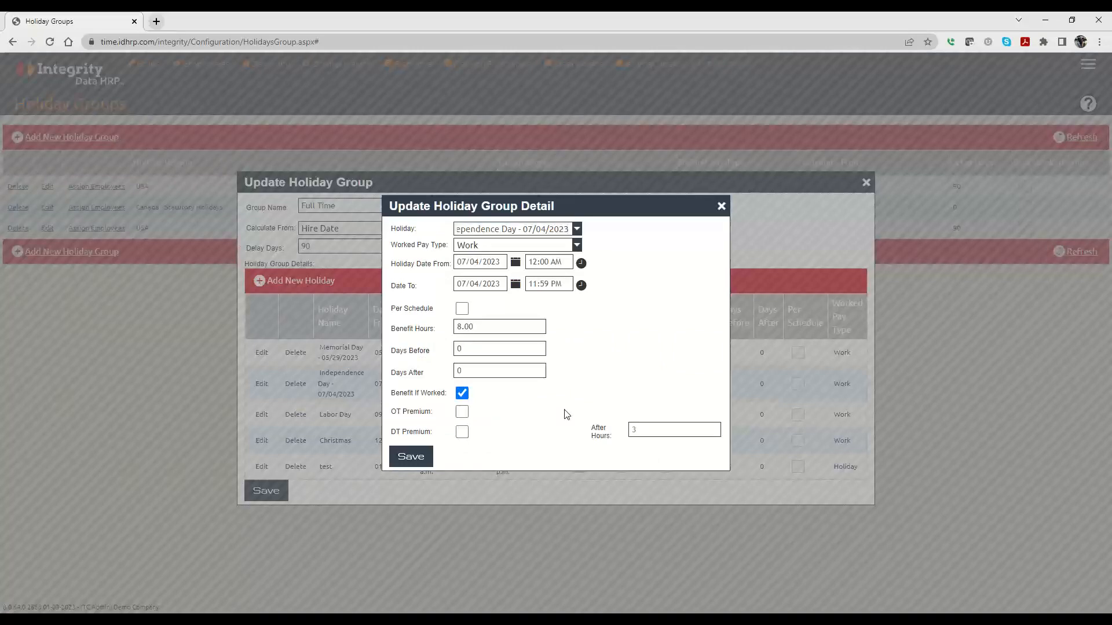
{"action": "double_click", "coordinate": [469, 348]}
{"action": "type", "text": "1"}
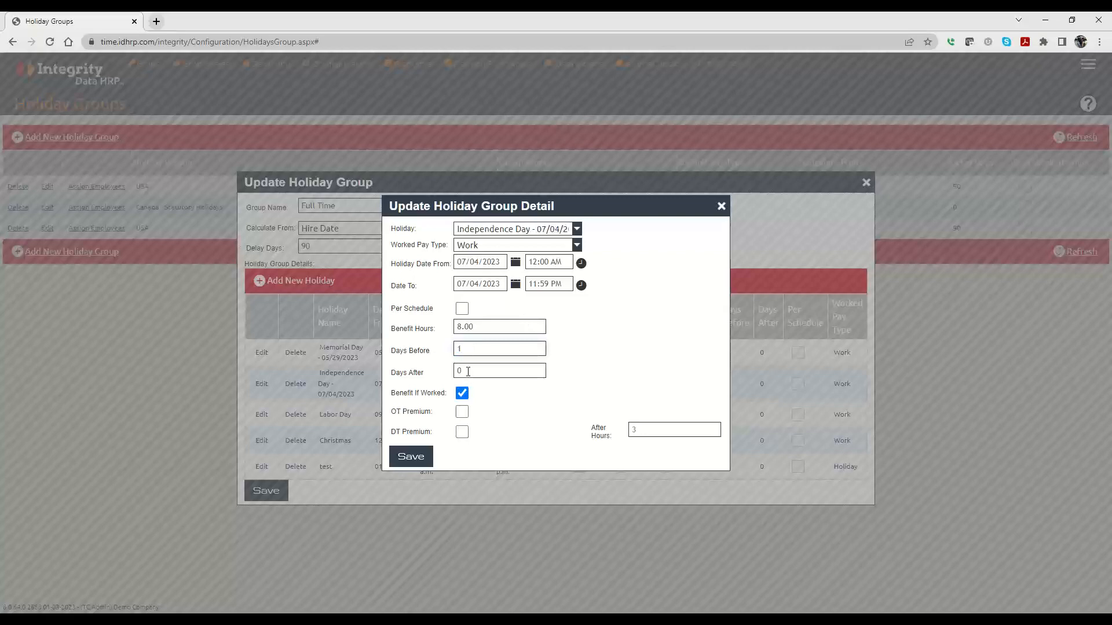
{"action": "double_click", "coordinate": [468, 372]}
{"action": "type", "text": "1"}
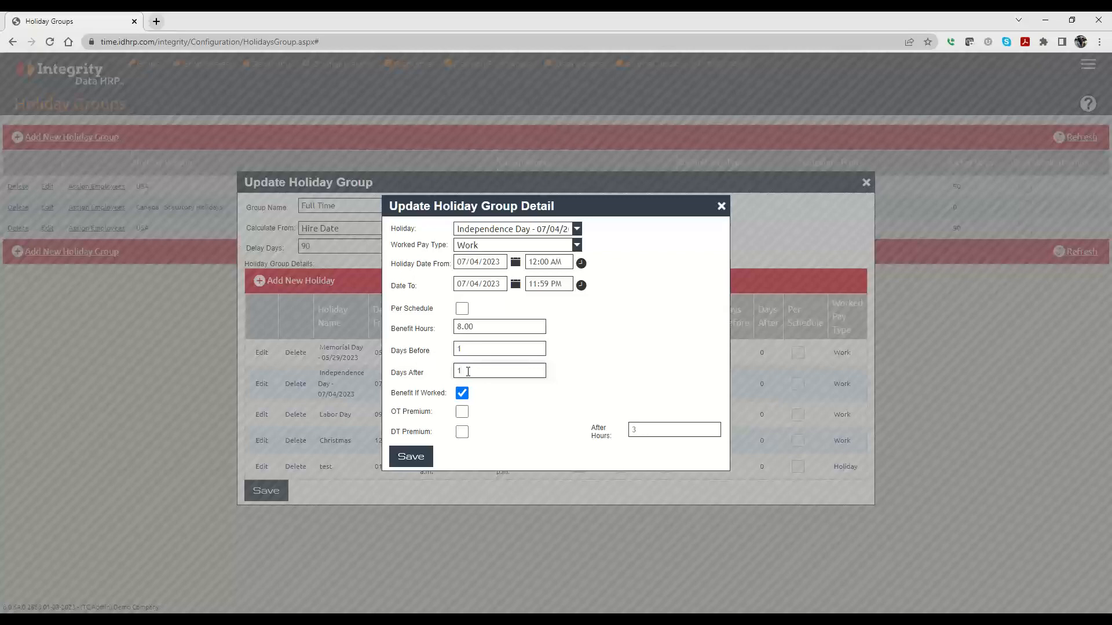
Reset the Independence Day detail's Days After and Days Before to 0, and close the detail and the Full Time group without saving.
{"action": "left_click_drag", "start_coordinate": [467, 374], "coordinate": [437, 375]}
{"action": "type", "text": "0"}
{"action": "double_click", "coordinate": [460, 348]}
{"action": "type", "text": "0"}
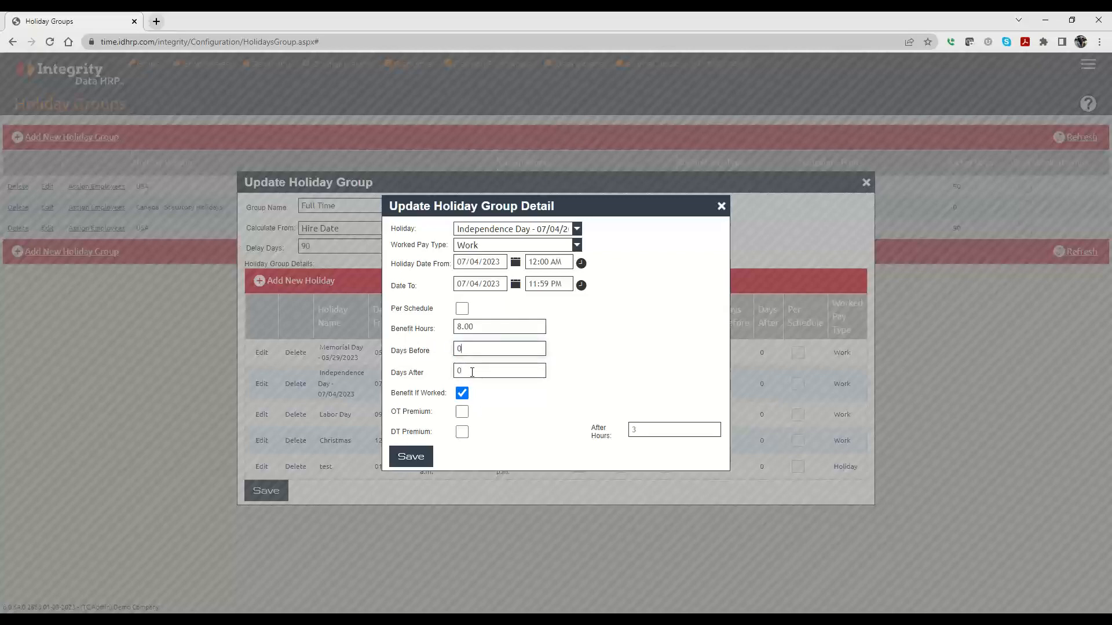
{"action": "key", "text": "Tab"}
{"action": "left_click", "coordinate": [721, 207]}
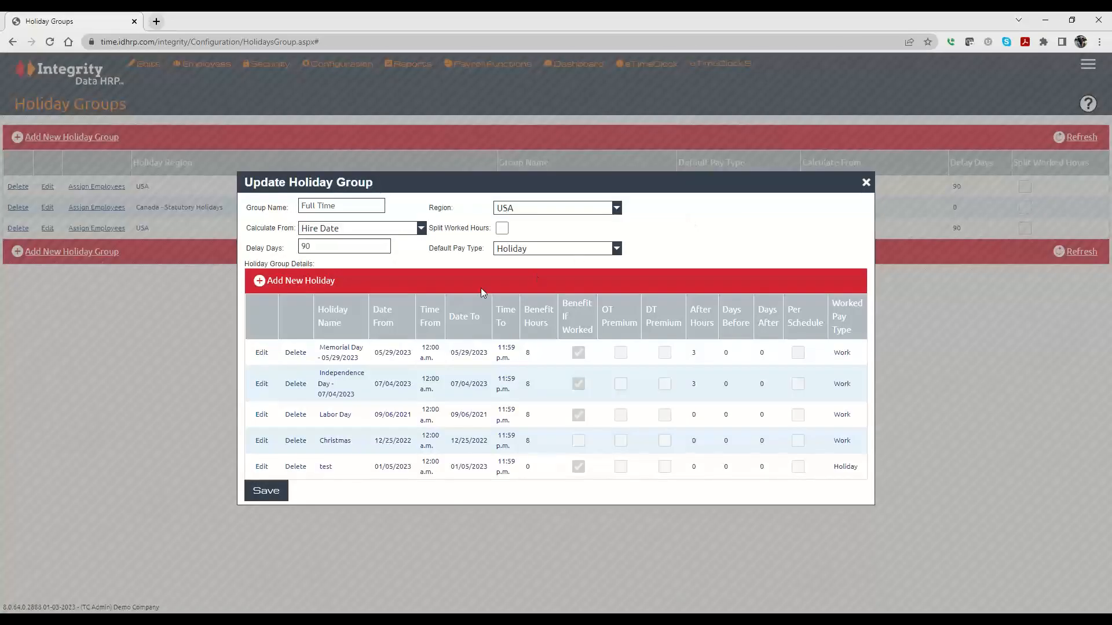
{"action": "left_click", "coordinate": [865, 183]}
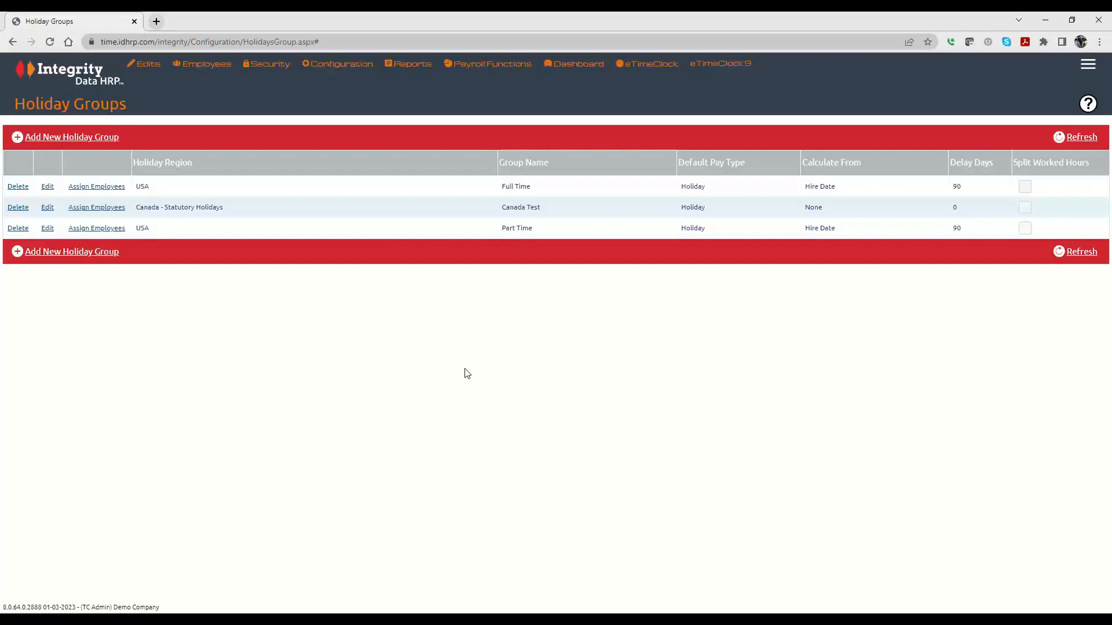
Examine the Holiday Plan choices in the details of the eighth employee on the Company Members List, and close them without changes.
{"action": "mouse_move", "coordinate": [206, 65]}
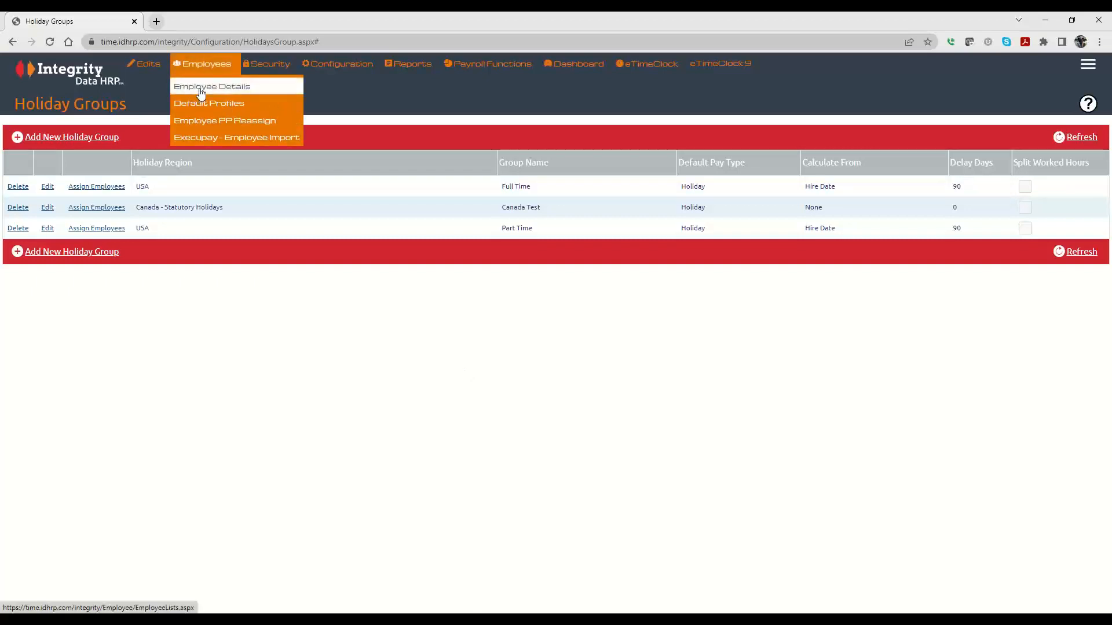
{"action": "left_click", "coordinate": [201, 90]}
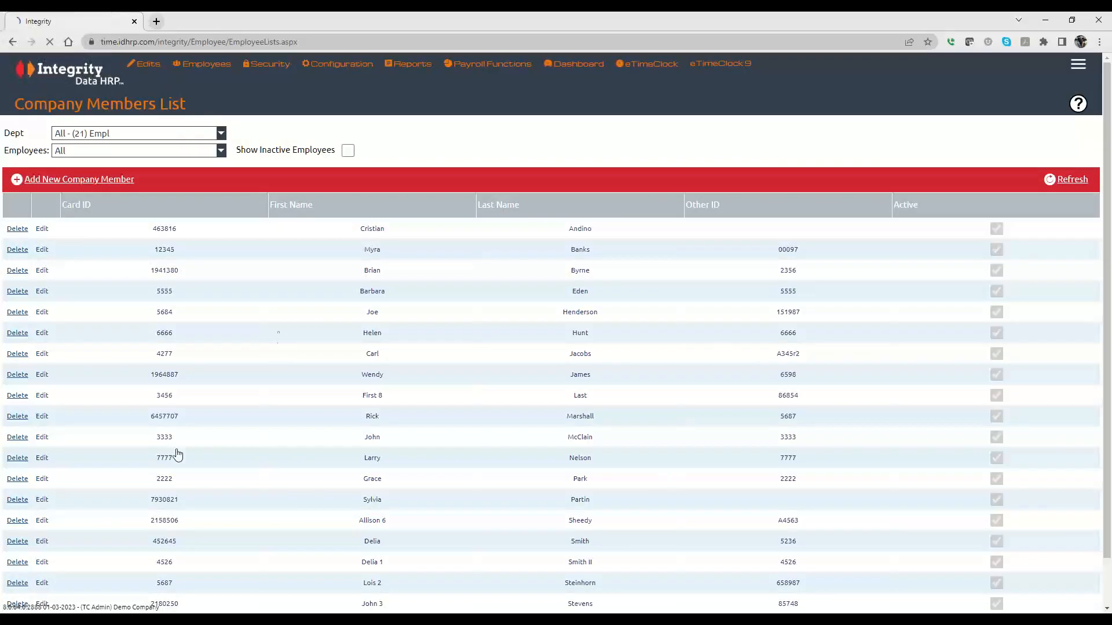
{"action": "left_click", "coordinate": [42, 374]}
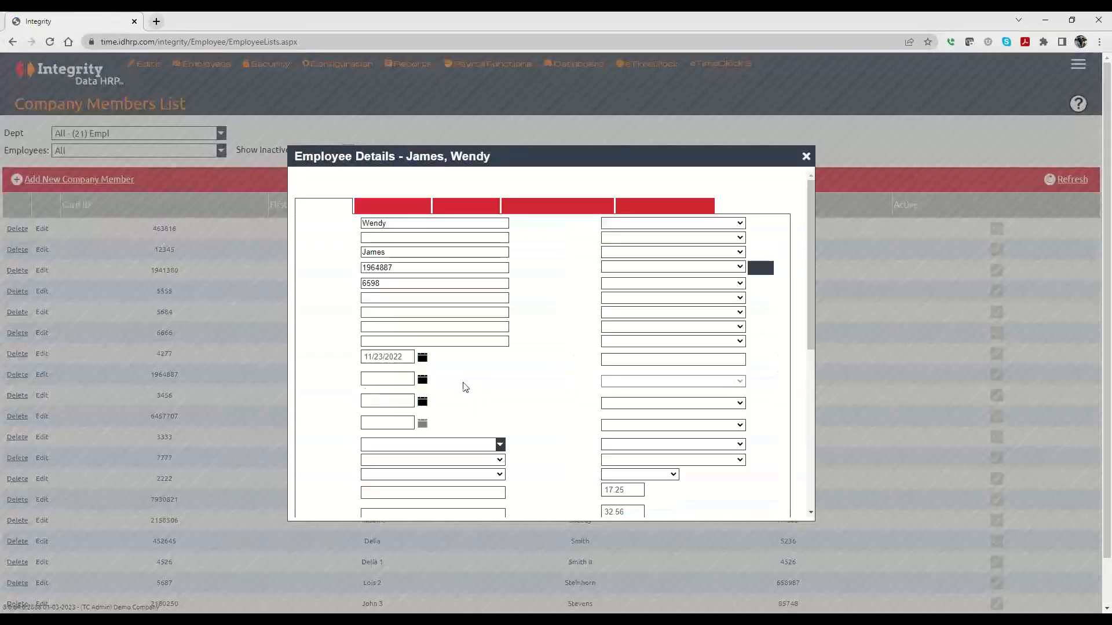
{"action": "left_click", "coordinate": [608, 257]}
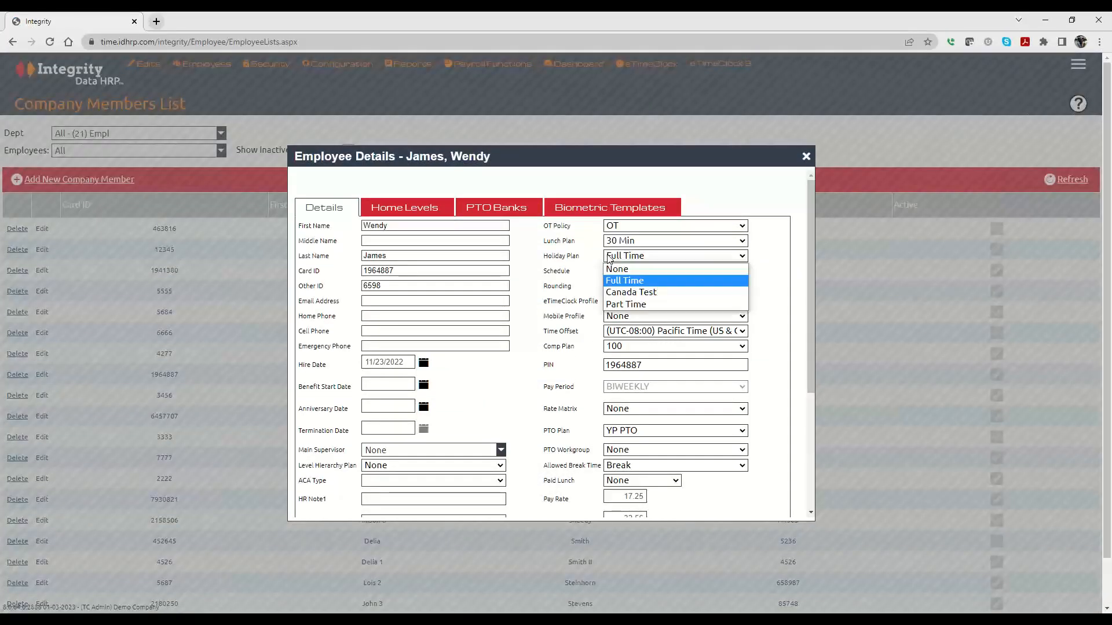
{"action": "left_click", "coordinate": [579, 259]}
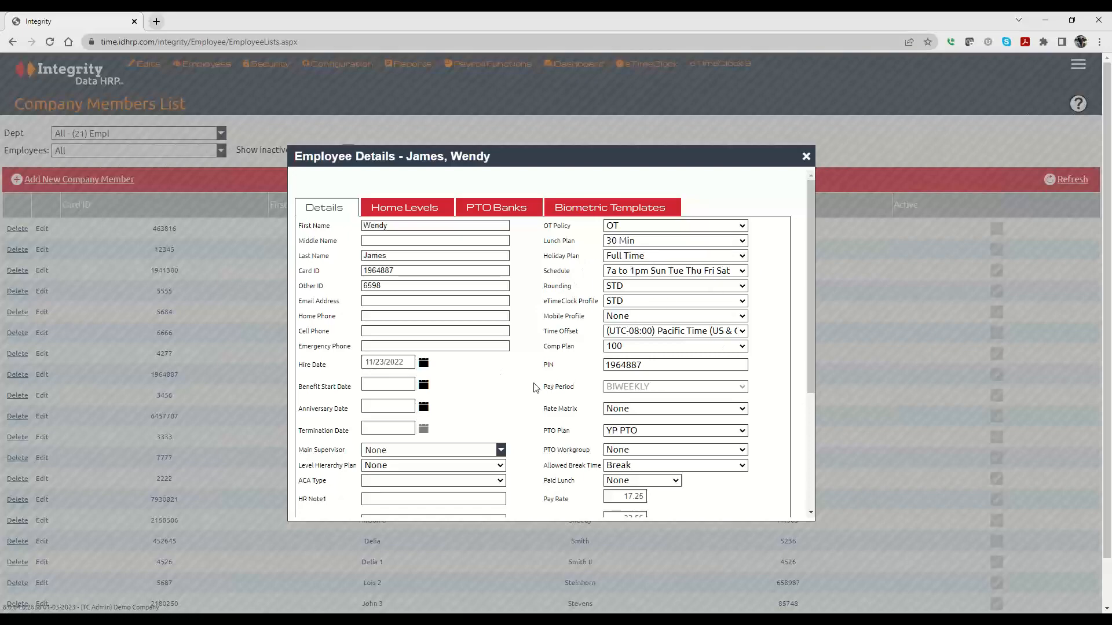
{"action": "scroll", "coordinate": [528, 397], "scroll_direction": "down", "scroll_amount": 5}
{"action": "left_click", "coordinate": [806, 155]}
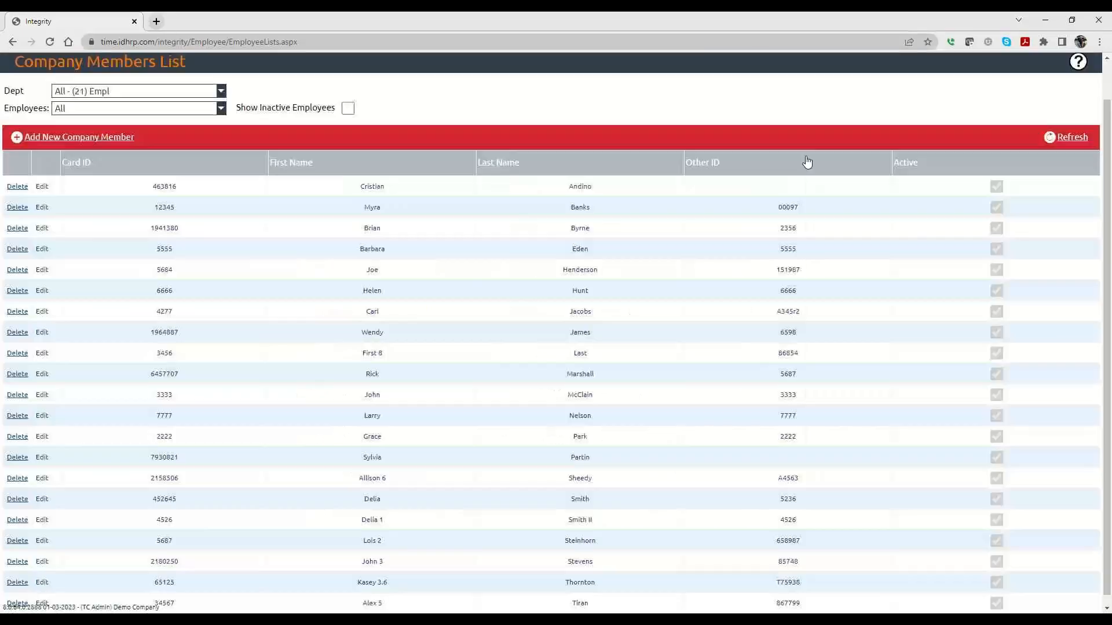
{"action": "scroll", "coordinate": [276, 251], "scroll_direction": "up", "scroll_amount": 2}
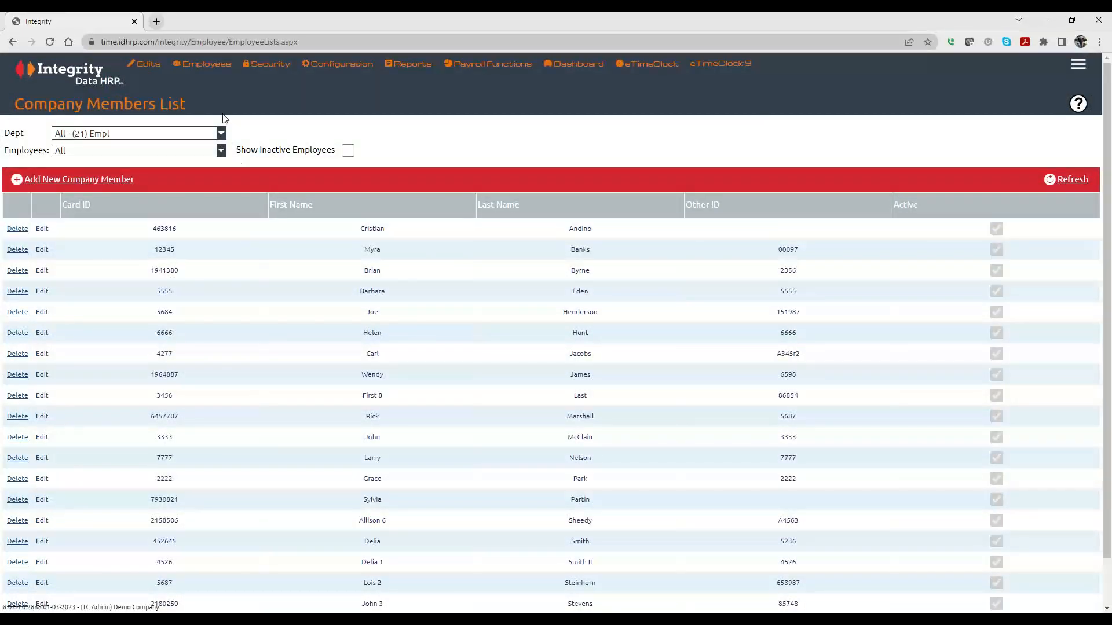
Set the Holiday Plan of the Johns People default profile to Part Time and save the profile.
{"action": "mouse_move", "coordinate": [205, 65]}
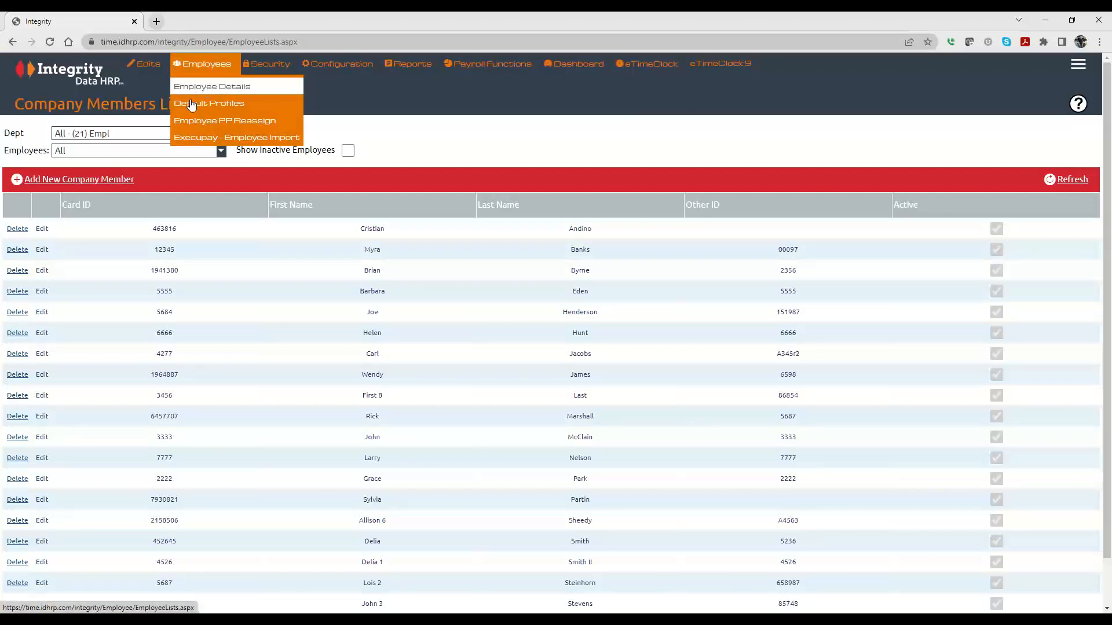
{"action": "left_click", "coordinate": [205, 104]}
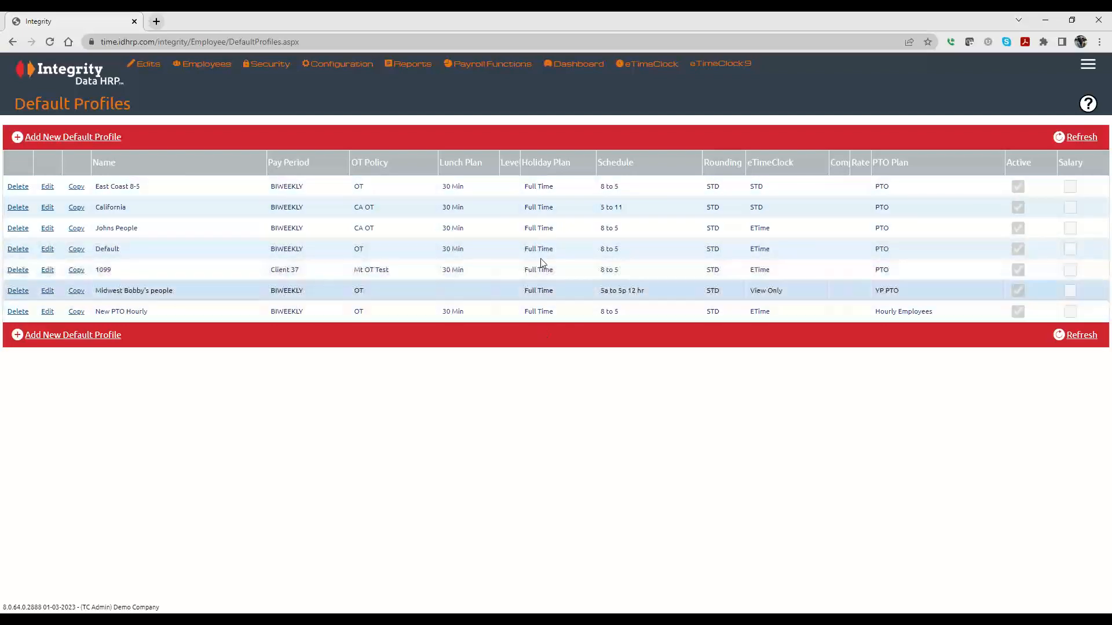
{"action": "left_click", "coordinate": [51, 229]}
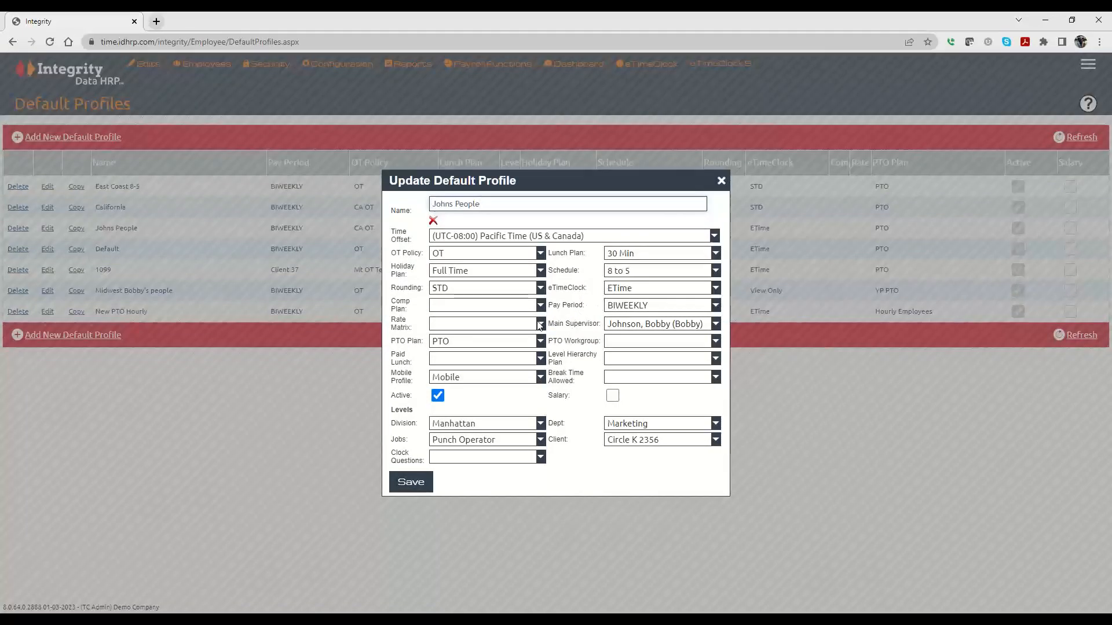
{"action": "left_click", "coordinate": [472, 275]}
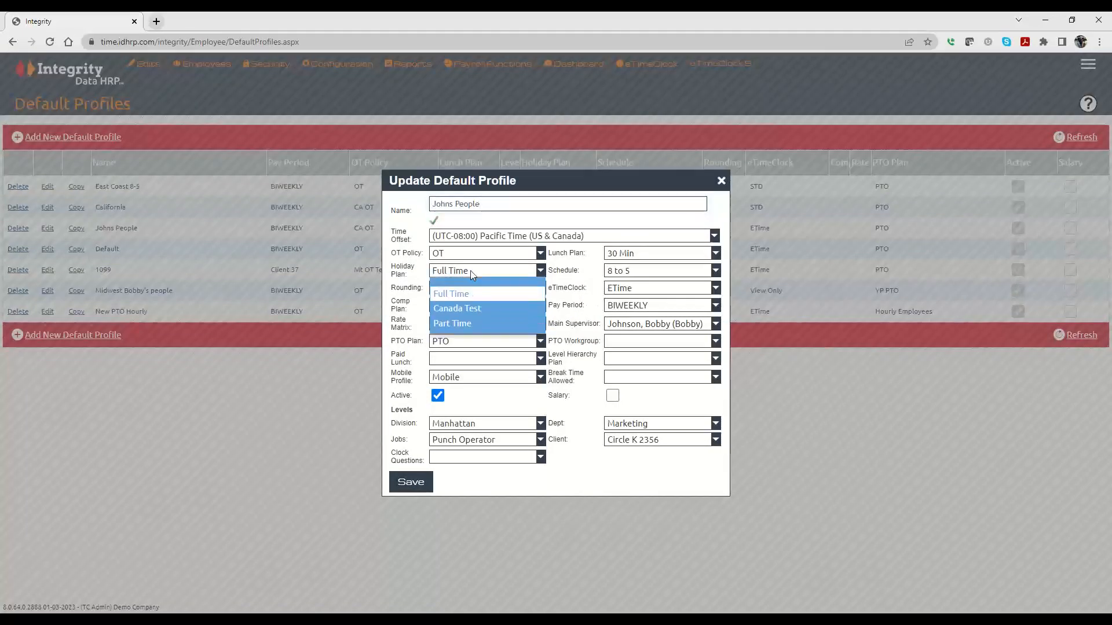
{"action": "left_click", "coordinate": [454, 326]}
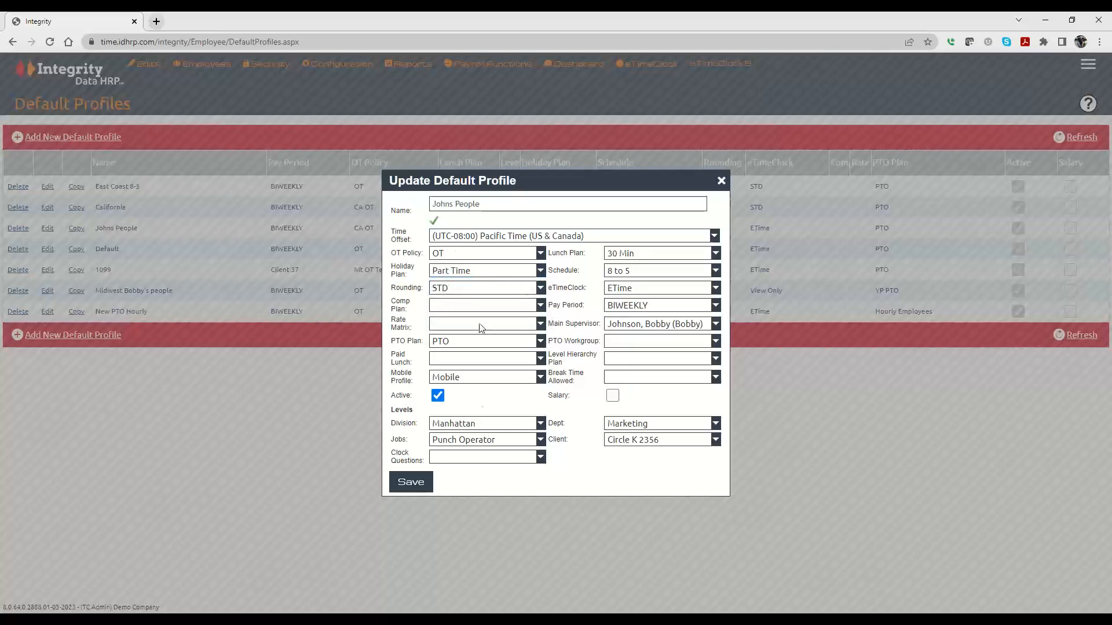
{"action": "left_click", "coordinate": [408, 483]}
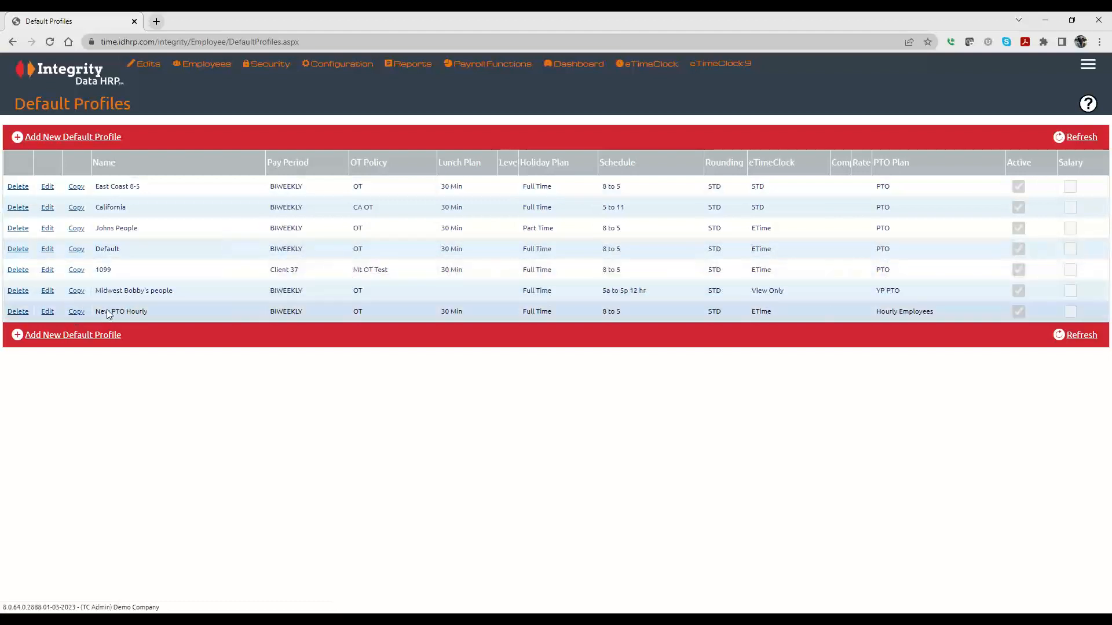
Start a copy of the Johns People default profile and close it without saving.
{"action": "left_click", "coordinate": [76, 228]}
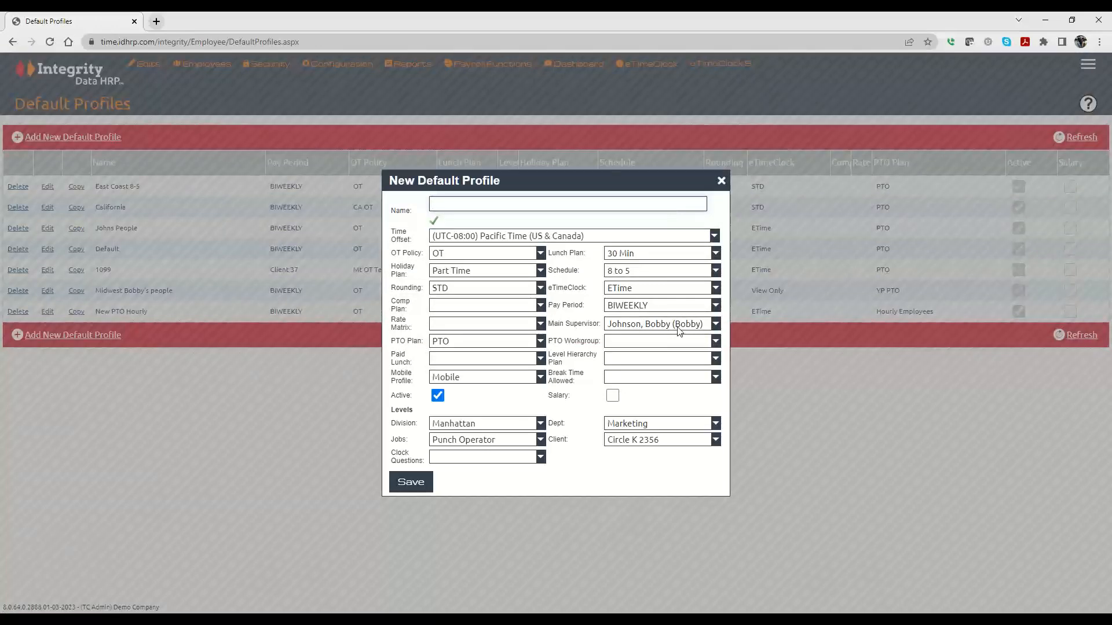
{"action": "left_click", "coordinate": [721, 181]}
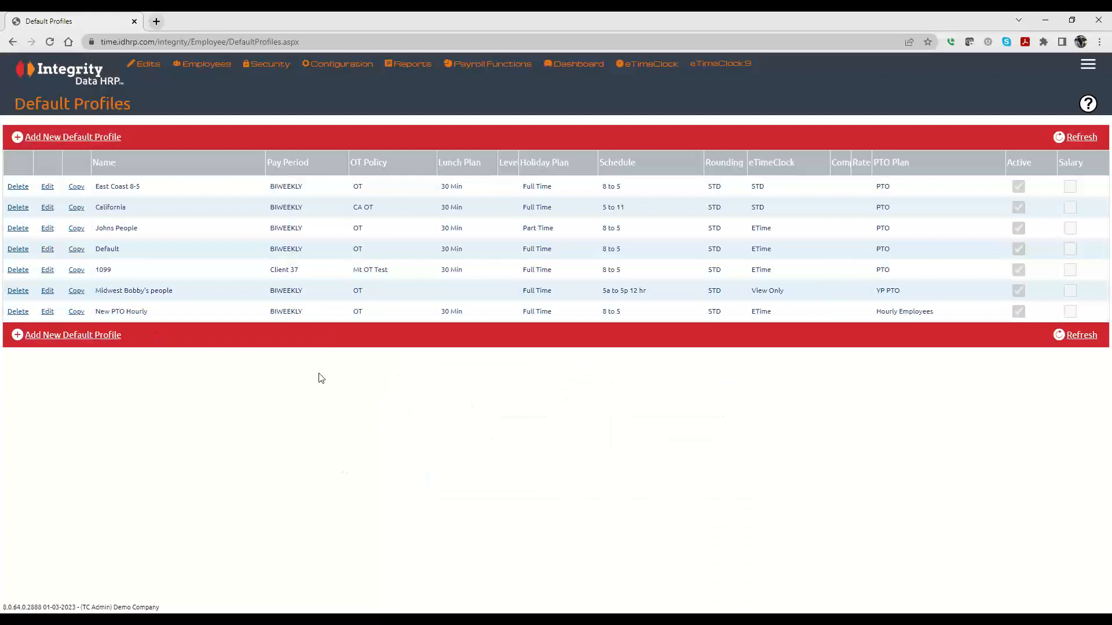